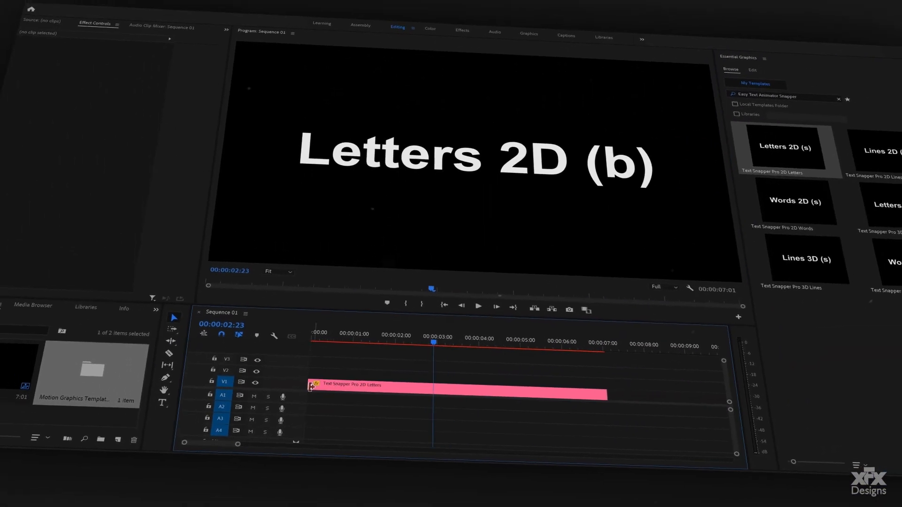
# - Show the template clip's text options and type the replacement text 'Realitime'
pyautogui.click(319, 387)
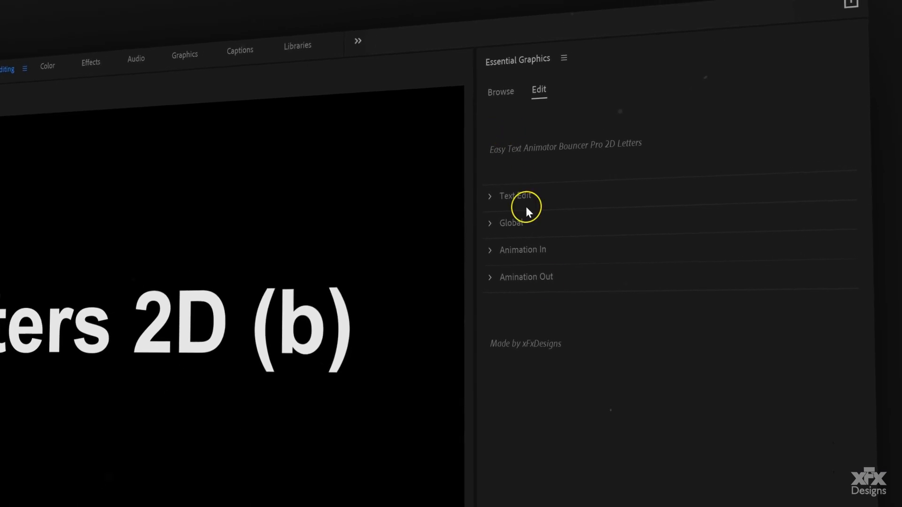
pyautogui.click(526, 207)
pyautogui.write('Realiti')
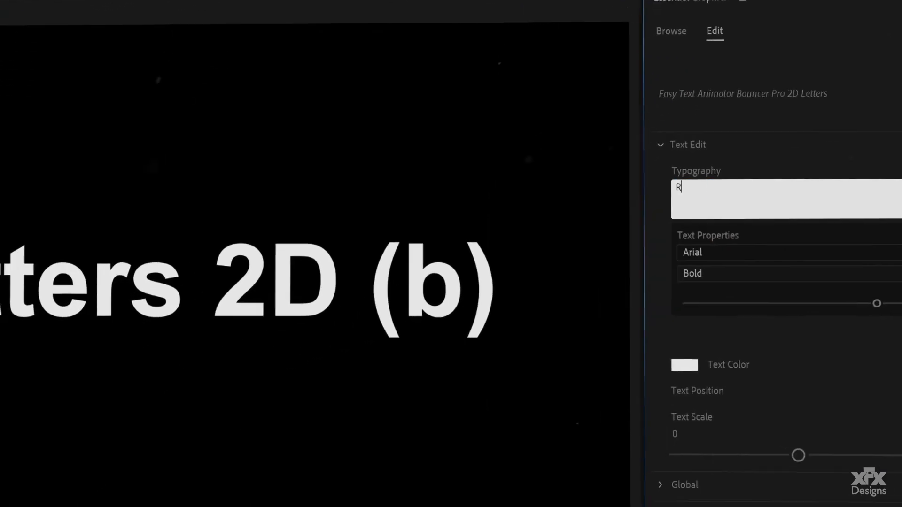
pyautogui.write('me')
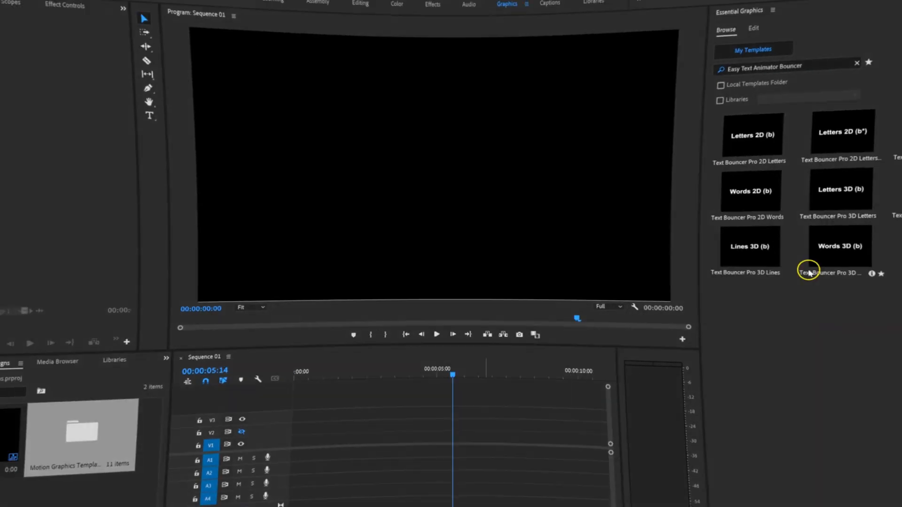
# - Place the Letters 2D (b) template on V1 at the start of the sequence
pyautogui.click(804, 66)
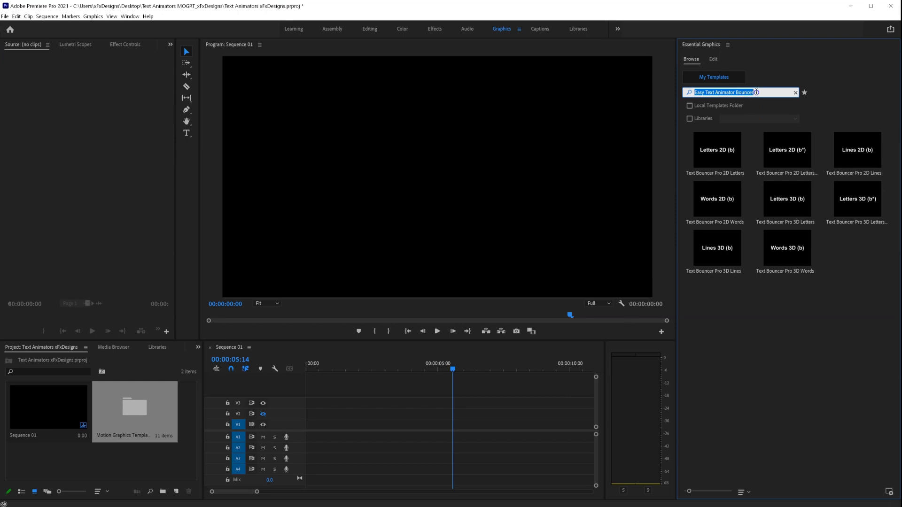
pyautogui.click(830, 276)
pyautogui.click(734, 159)
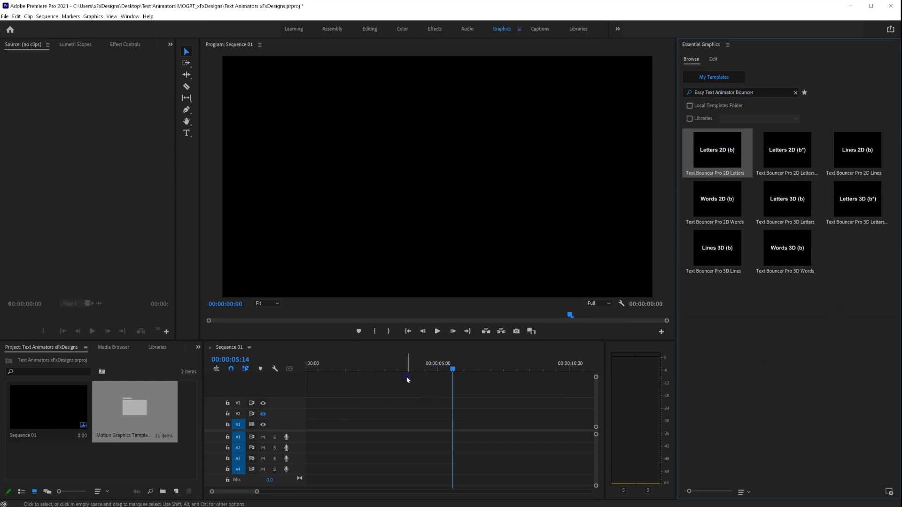
pyautogui.click(453, 370)
pyautogui.click(718, 155)
pyautogui.moveTo(350, 368); pyautogui.dragTo(310, 423)
# - Play the Letters 2D (b) bounce-in from the start, then select the clip
pyautogui.moveTo(371, 374); pyautogui.dragTo(303, 379)
pyautogui.press('space')
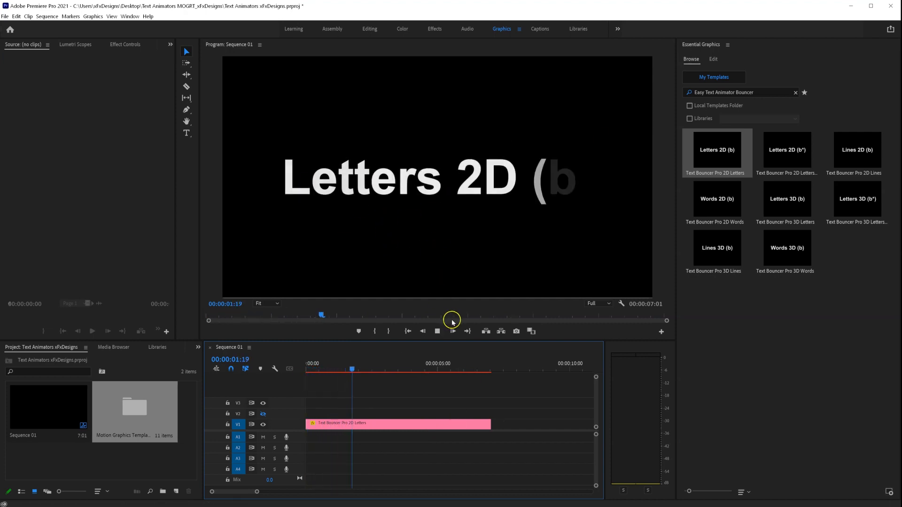
pyautogui.moveTo(470, 370); pyautogui.dragTo(336, 376)
pyautogui.click(400, 425)
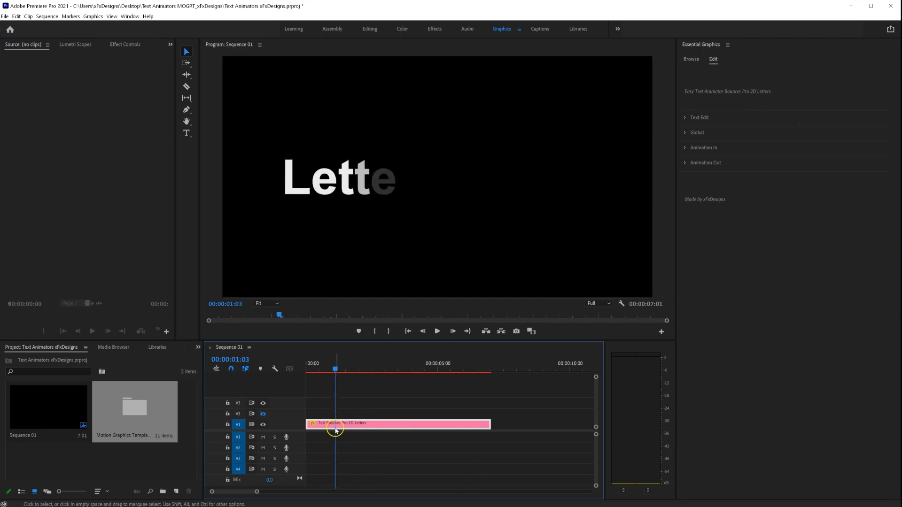
# - Replace the template text 'Letters 2D (b)' with 'Bouncer' and scrub to preview it
pyautogui.click(699, 118)
pyautogui.click(729, 140)
pyautogui.press('capslock')
pyautogui.write('Bouncer')
pyautogui.click(713, 405)
pyautogui.click(372, 377)
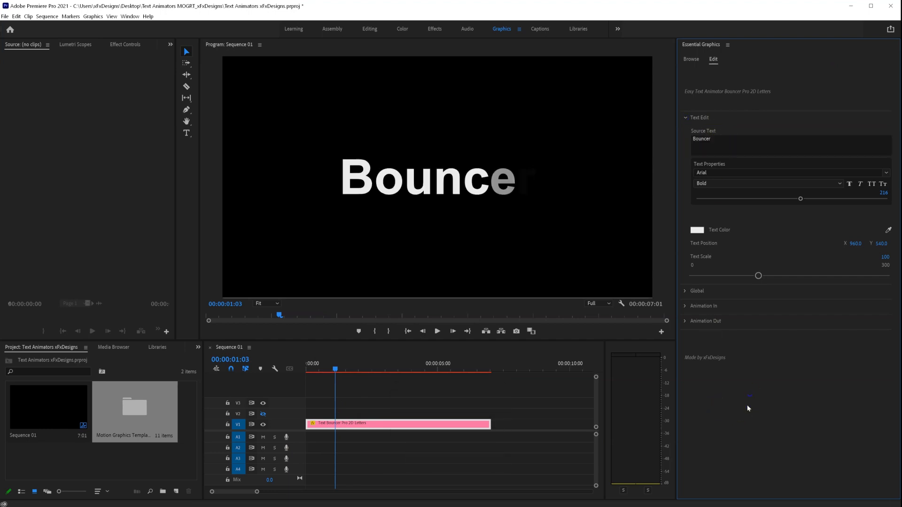
pyautogui.moveTo(333, 367); pyautogui.dragTo(350, 374)
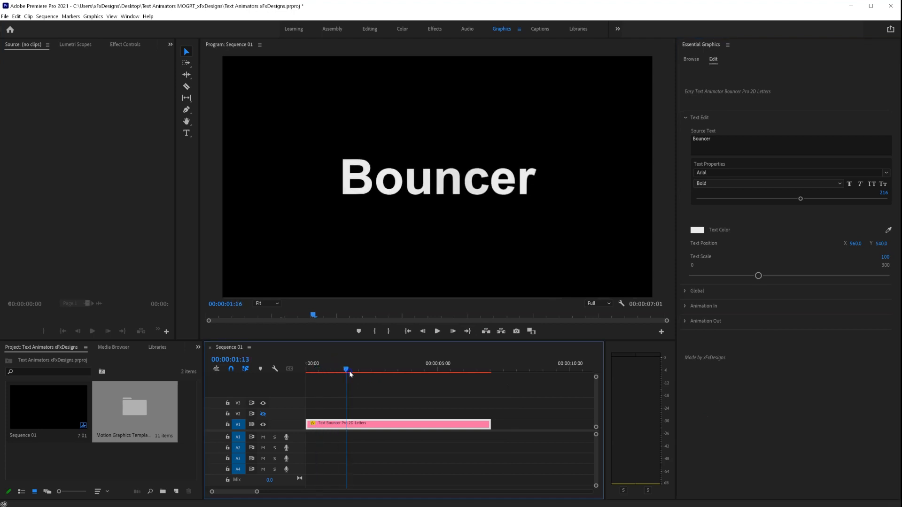
# - Try a red text colour, a new position and scale 300, then undo them
pyautogui.click(705, 237)
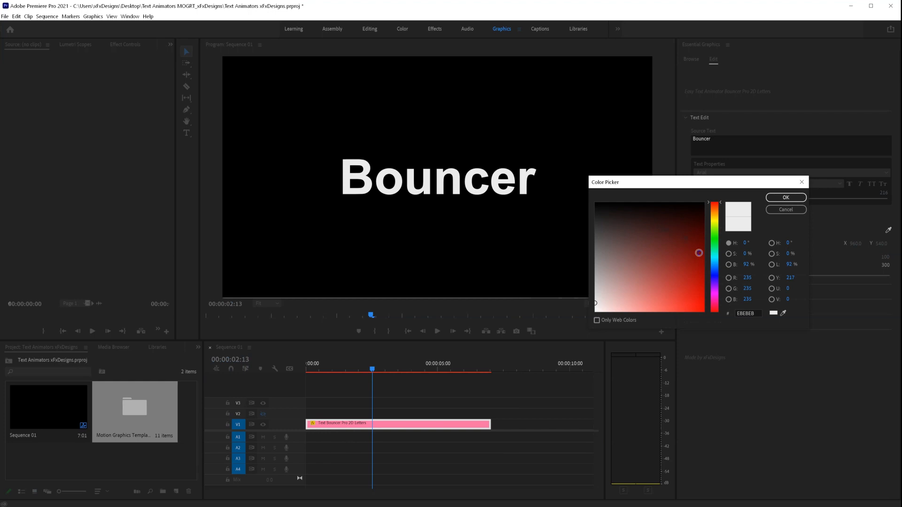
pyautogui.click(786, 198)
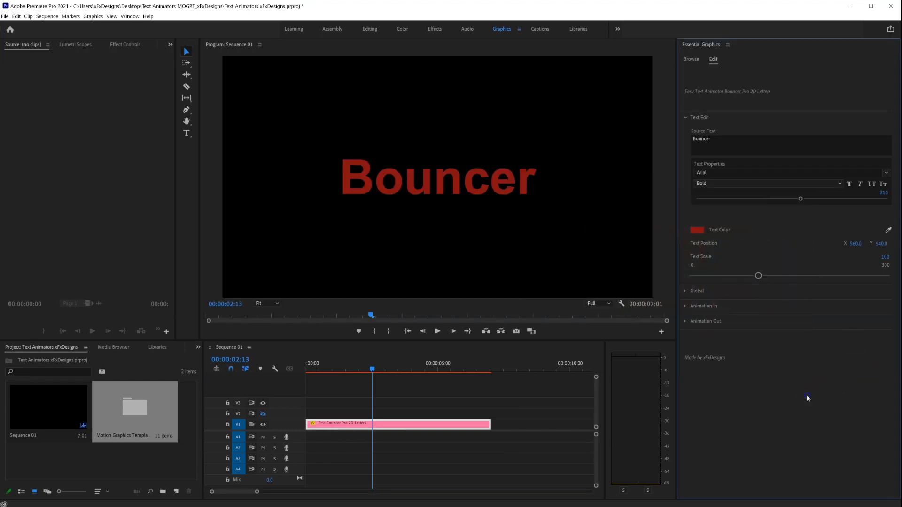
pyautogui.moveTo(858, 245); pyautogui.dragTo(884, 355)
pyautogui.hotkey('ctrl', 'z')
pyautogui.hotkey('ctrl', 'z')
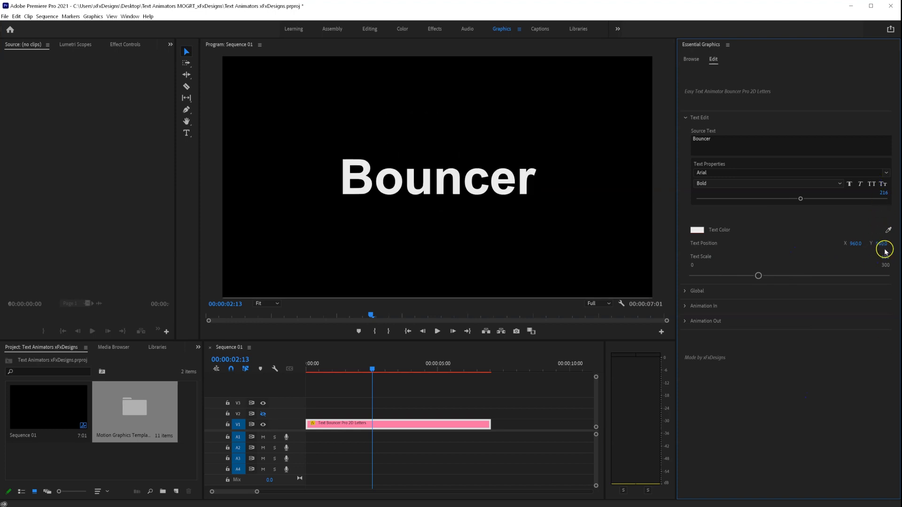
pyautogui.moveTo(886, 258)
pyautogui.mouseDown()
pyautogui.moveTo(869, 258)
pyautogui.moveTo(901, 258)
pyautogui.mouseUp()
pyautogui.hotkey('ctrl', 'z')
pyautogui.click(686, 118)
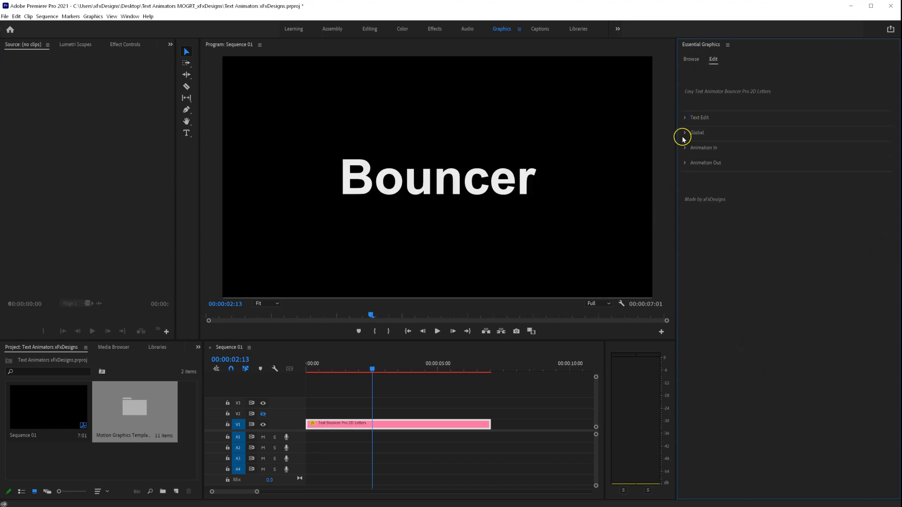
pyautogui.click(685, 134)
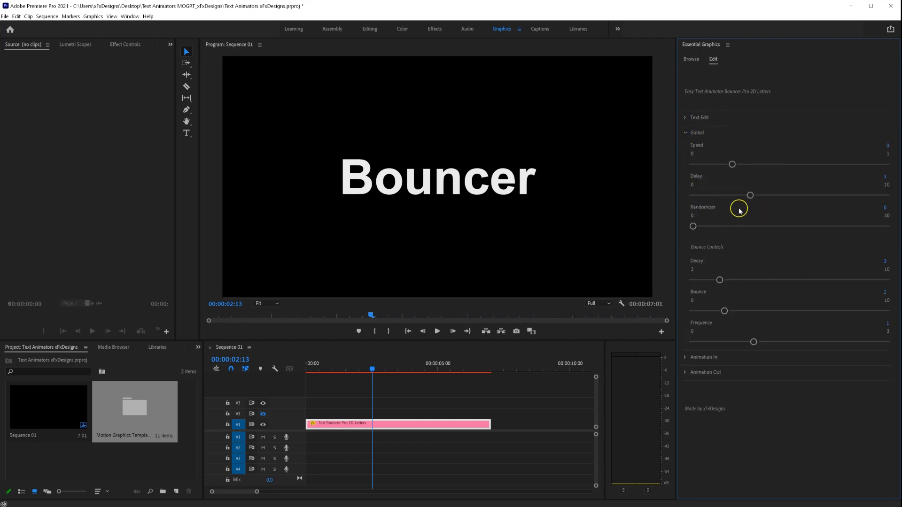
pyautogui.moveTo(341, 366); pyautogui.dragTo(333, 366)
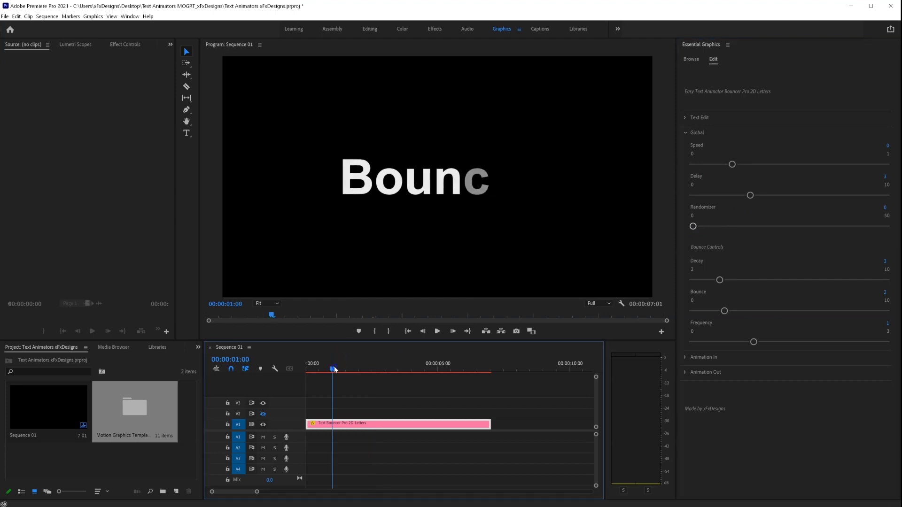
pyautogui.moveTo(692, 227)
pyautogui.mouseDown()
pyautogui.moveTo(719, 228)
pyautogui.moveTo(688, 230)
pyautogui.moveTo(703, 228)
pyautogui.mouseUp()
pyautogui.moveTo(327, 366); pyautogui.dragTo(23, 501)
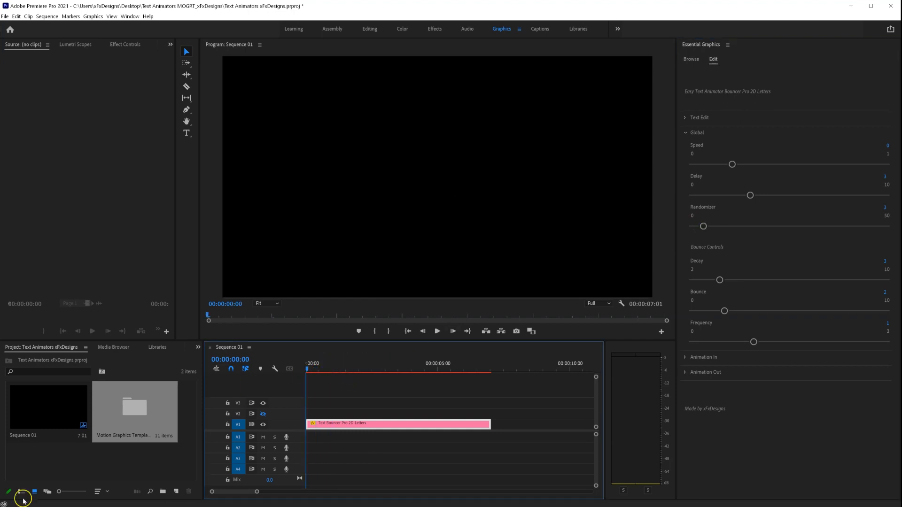
pyautogui.press('space')
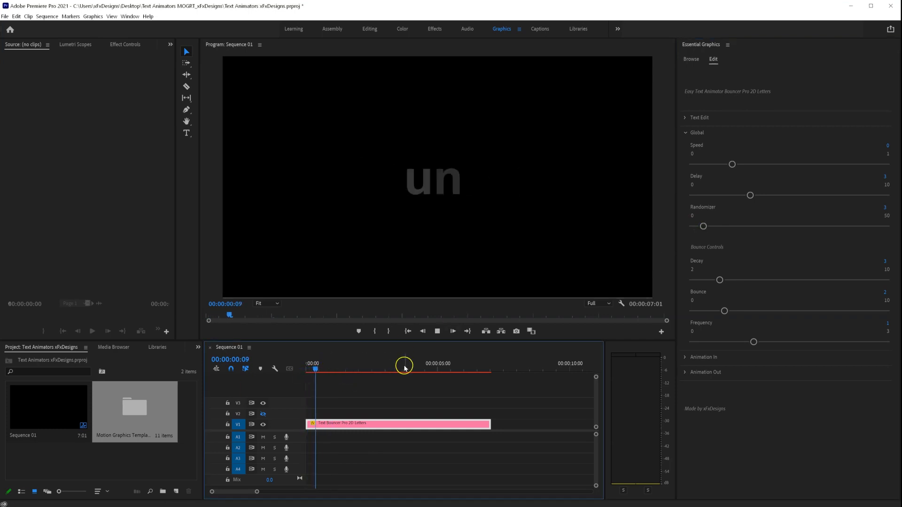
pyautogui.press('space')
pyautogui.moveTo(704, 227); pyautogui.dragTo(694, 226)
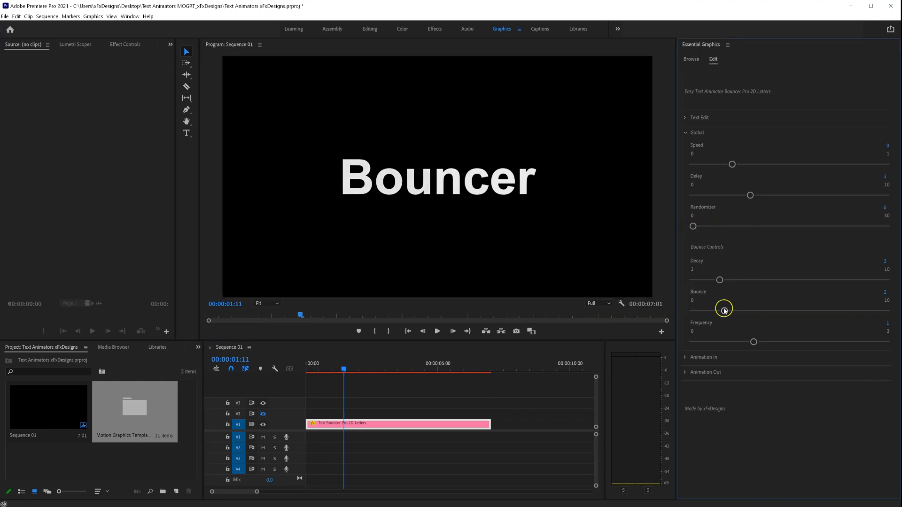
pyautogui.click(684, 133)
# - Set Custom Intex (in) to 3 and play the letter build-in
pyautogui.click(366, 425)
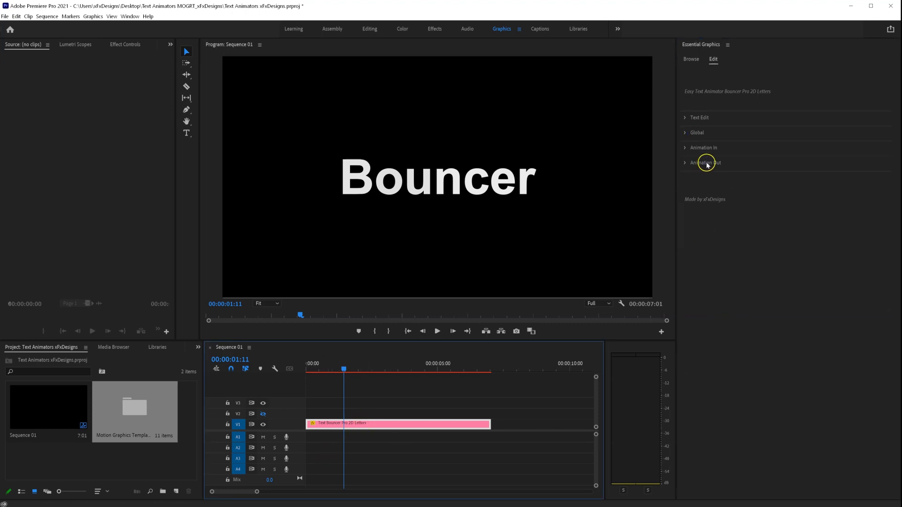
pyautogui.click(685, 149)
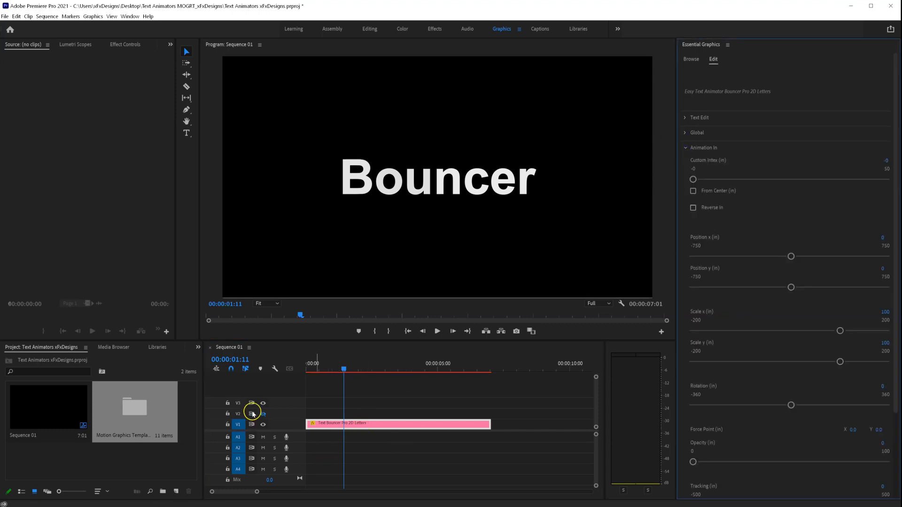
pyautogui.moveTo(331, 370); pyautogui.dragTo(326, 371)
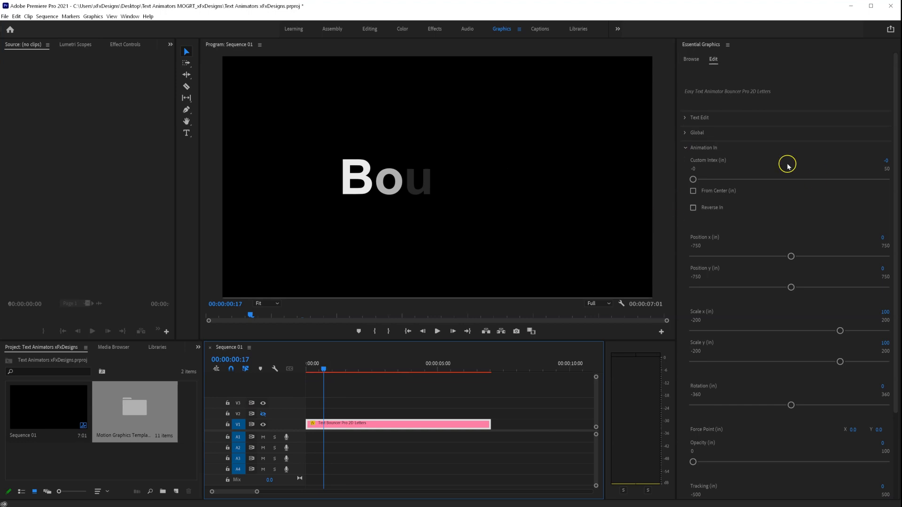
pyautogui.click(885, 162)
pyautogui.write('3')
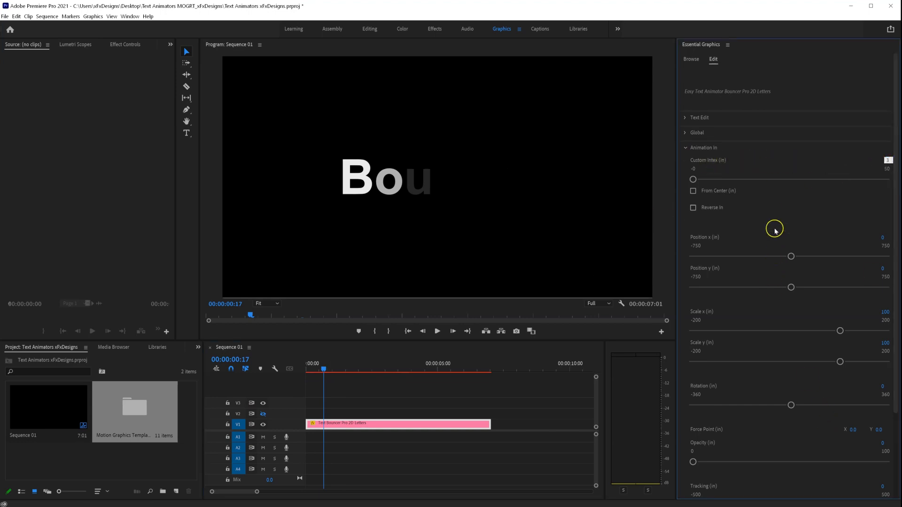
pyautogui.click(775, 229)
pyautogui.moveTo(312, 364)
pyautogui.mouseDown()
pyautogui.moveTo(322, 370)
pyautogui.moveTo(306, 371)
pyautogui.moveTo(321, 371)
pyautogui.mouseUp()
pyautogui.press('space')
pyautogui.press('space')
# - Try Position y -177 so letters enter from above, previewing around frame 15
pyautogui.click(641, 267)
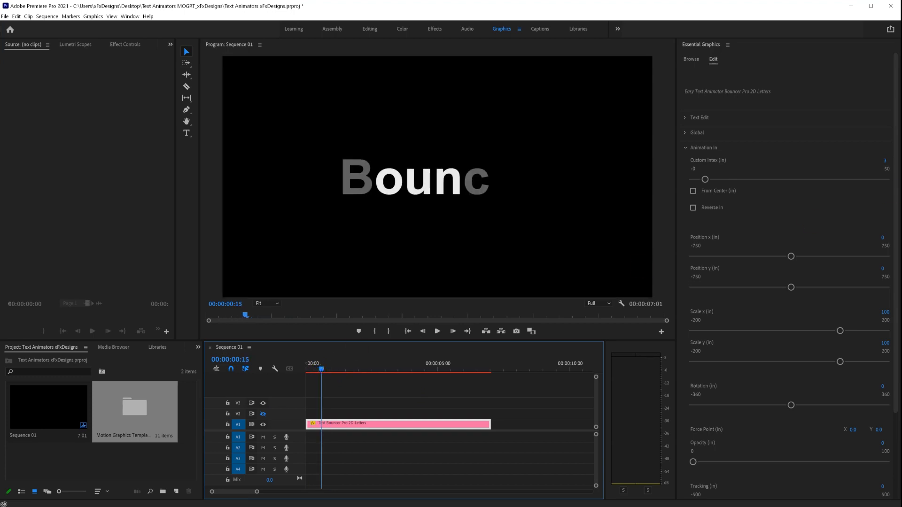
pyautogui.click(885, 162)
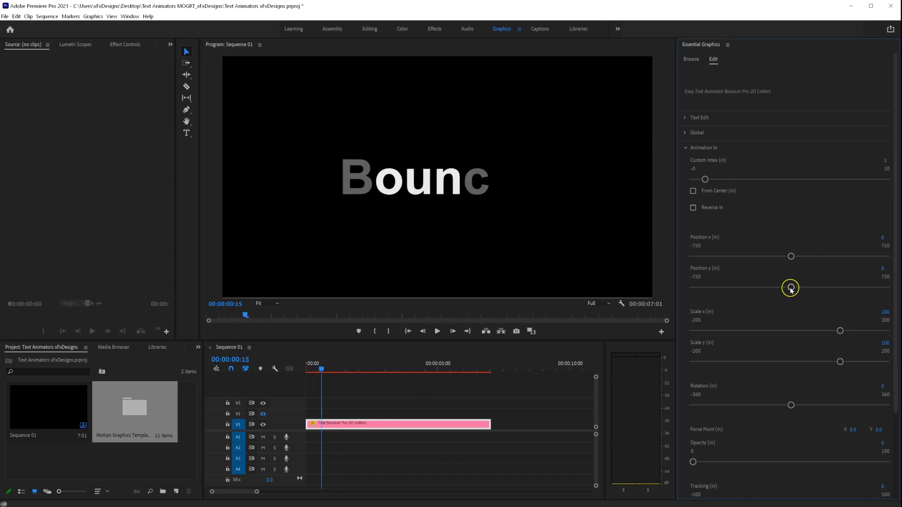
pyautogui.moveTo(791, 288); pyautogui.dragTo(767, 288)
pyautogui.moveTo(317, 371); pyautogui.dragTo(310, 371)
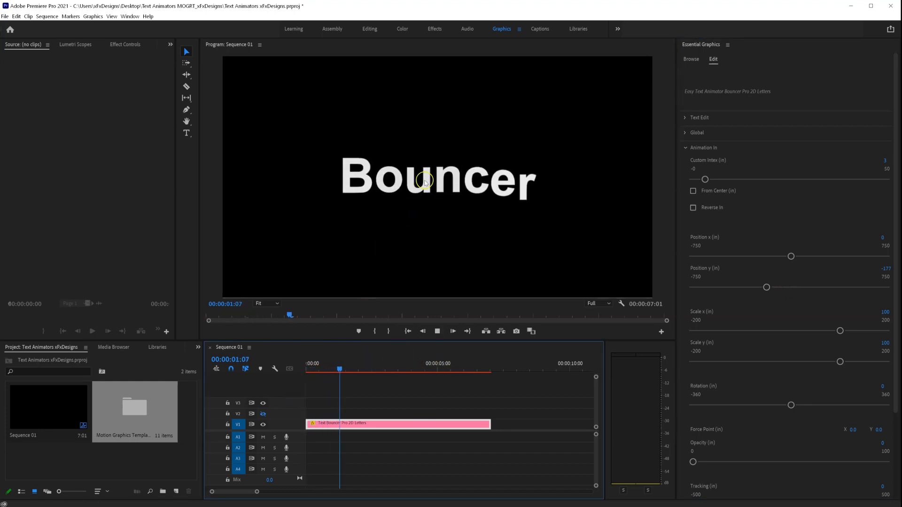
pyautogui.moveTo(346, 368); pyautogui.dragTo(322, 368)
# - Set Custom Intex (in) to 0, turn on From Center (in), and replay from the start
pyautogui.click(887, 161)
pyautogui.write('0')
pyautogui.press('Return')
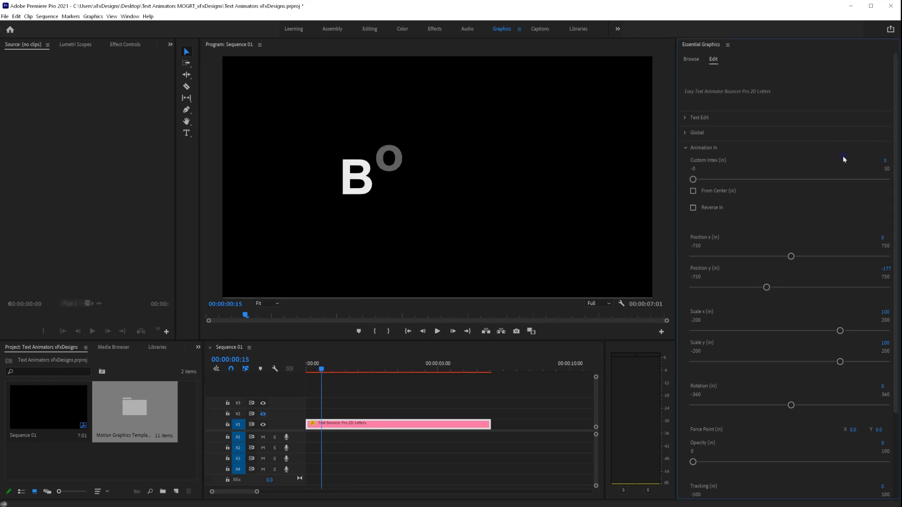
pyautogui.moveTo(321, 369); pyautogui.dragTo(328, 373)
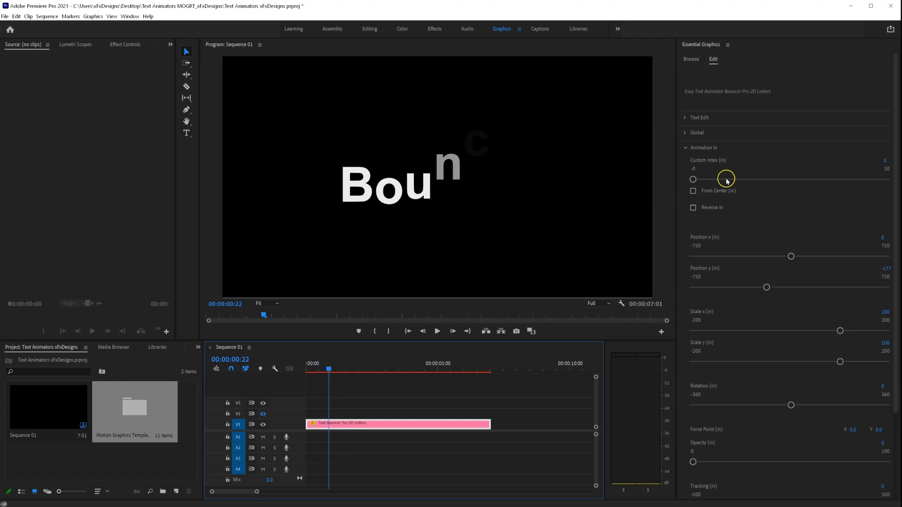
pyautogui.click(693, 190)
pyautogui.moveTo(342, 368); pyautogui.dragTo(317, 370)
pyautogui.press('space')
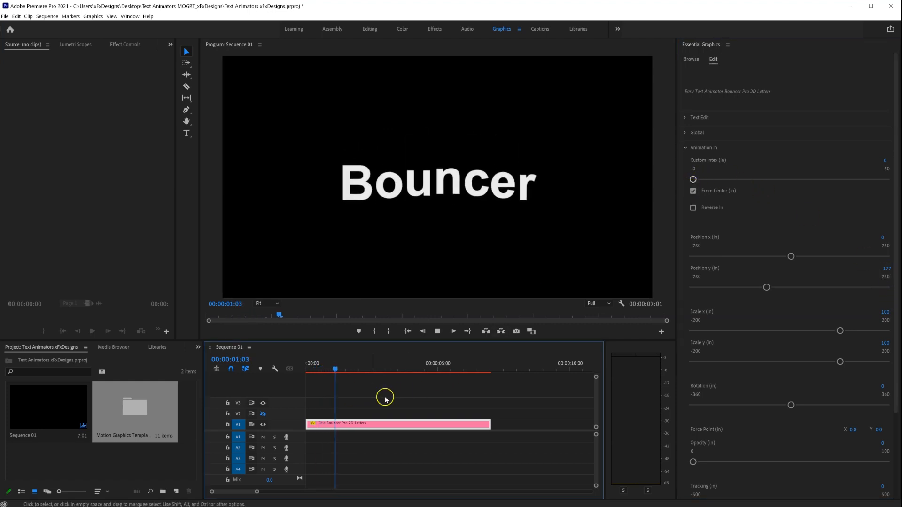
pyautogui.click(306, 369)
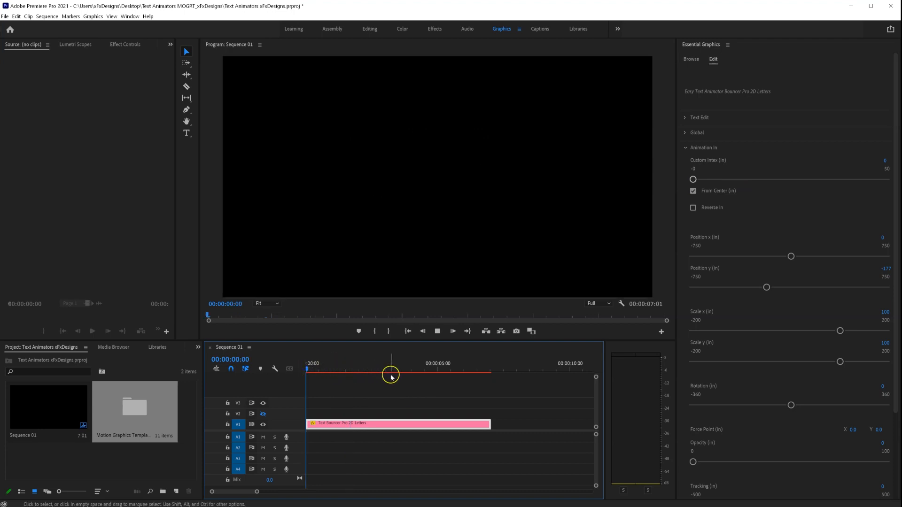
pyautogui.press('space')
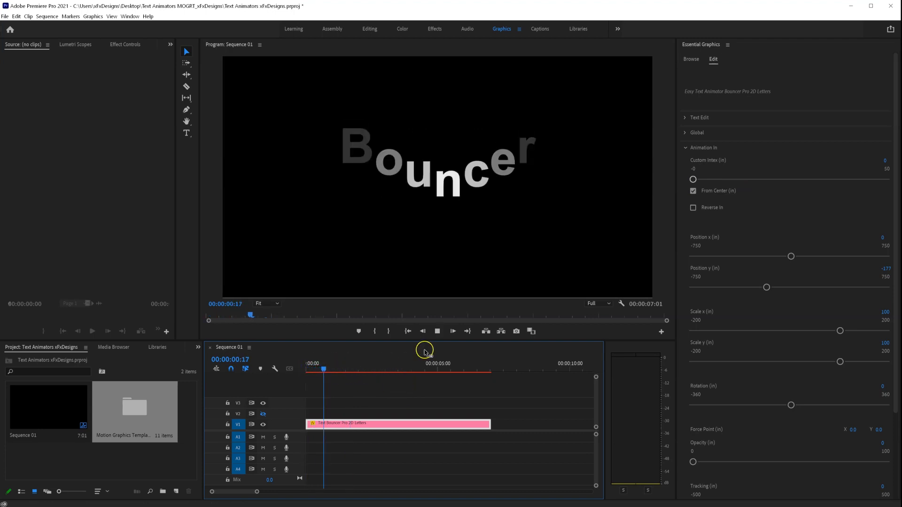
# - Raise the Global letter Delay to 5, play the preview, then return Delay to 3
pyautogui.click(687, 134)
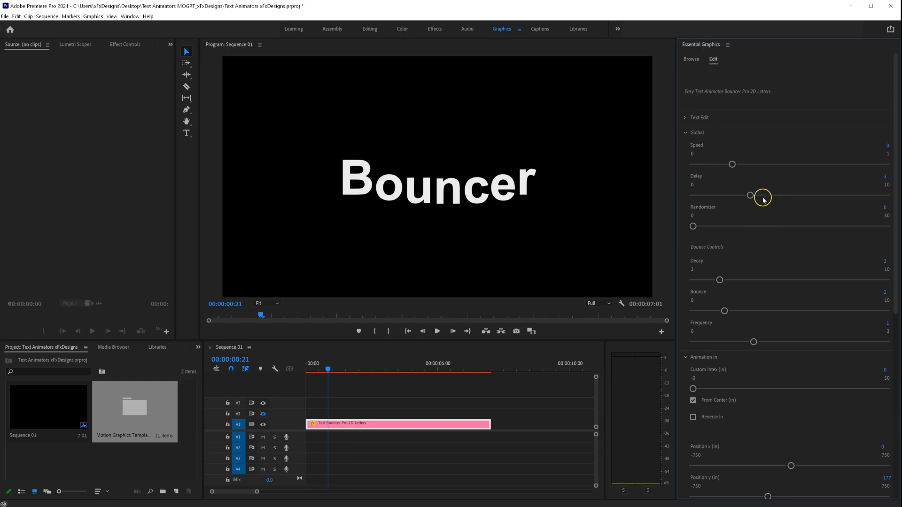
pyautogui.moveTo(748, 193); pyautogui.dragTo(793, 196)
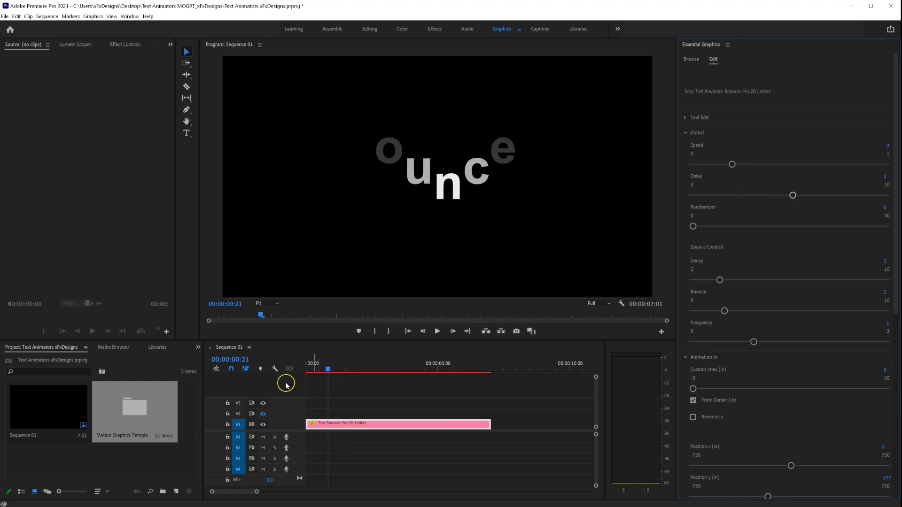
pyautogui.moveTo(328, 368); pyautogui.dragTo(296, 372)
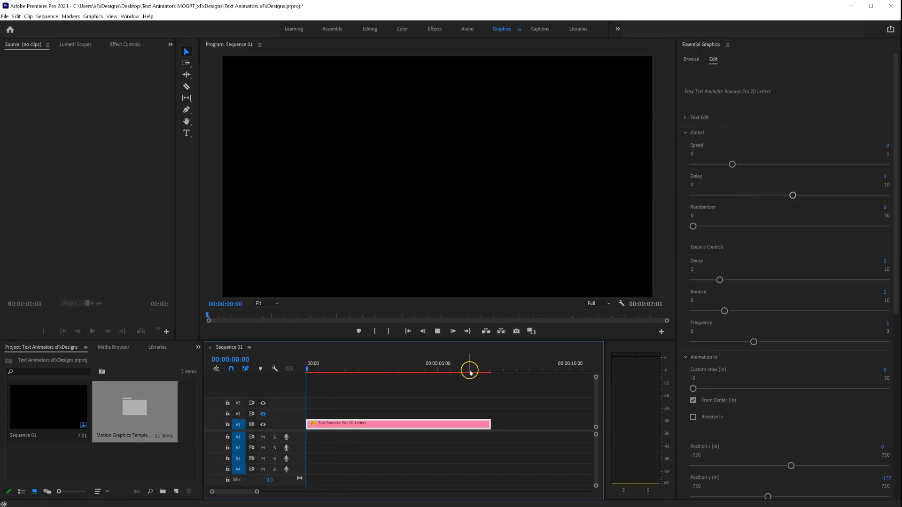
pyautogui.press('space')
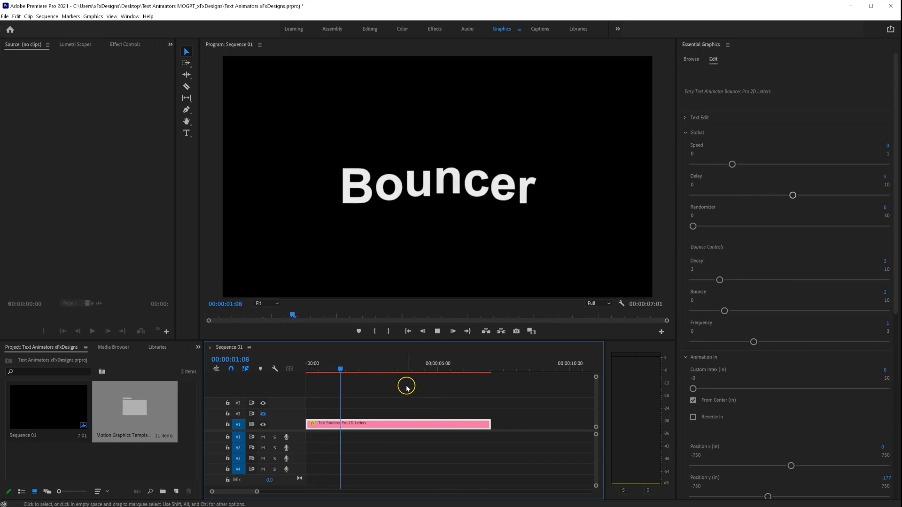
pyautogui.moveTo(801, 186); pyautogui.dragTo(761, 186)
# - Turn off From Center (in), preview Reverse In, then switch Reverse In off and replay
pyautogui.click(690, 134)
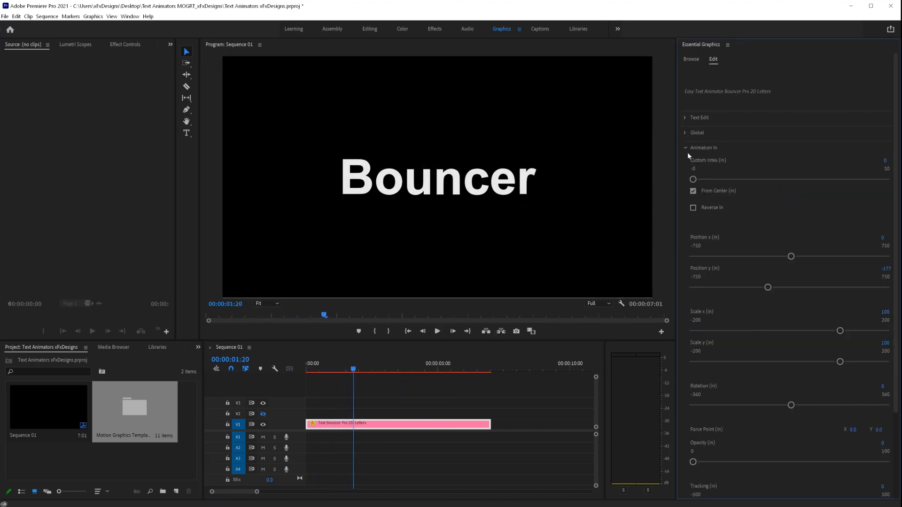
pyautogui.click(697, 193)
pyautogui.click(693, 207)
pyautogui.moveTo(337, 369); pyautogui.dragTo(313, 369)
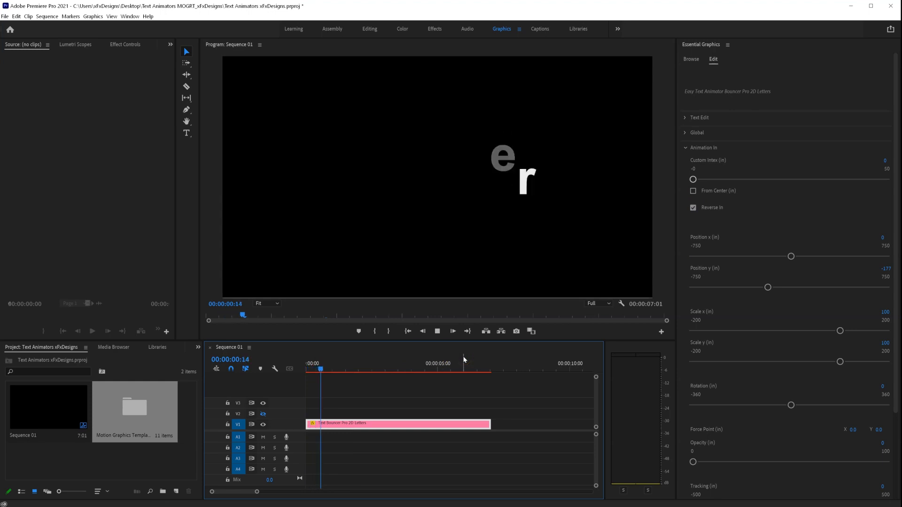
pyautogui.click(697, 206)
pyautogui.click(695, 208)
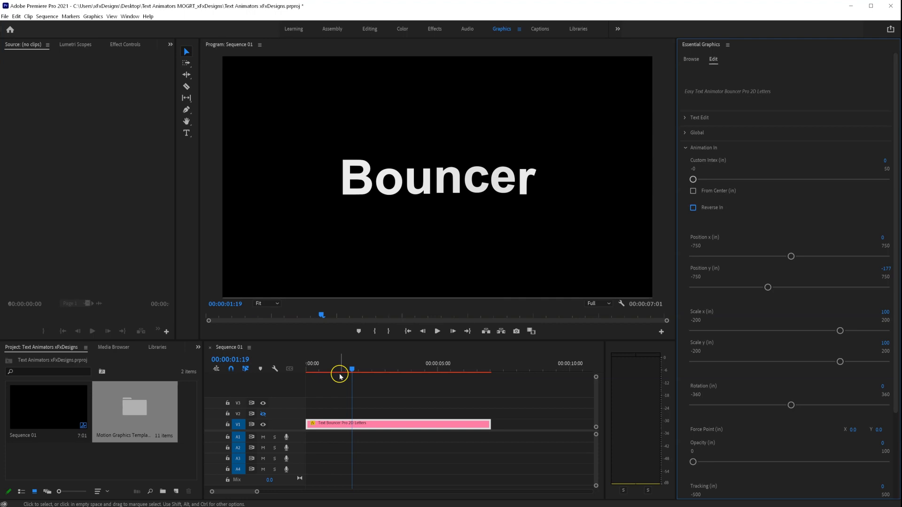
pyautogui.click(312, 369)
pyautogui.press('space')
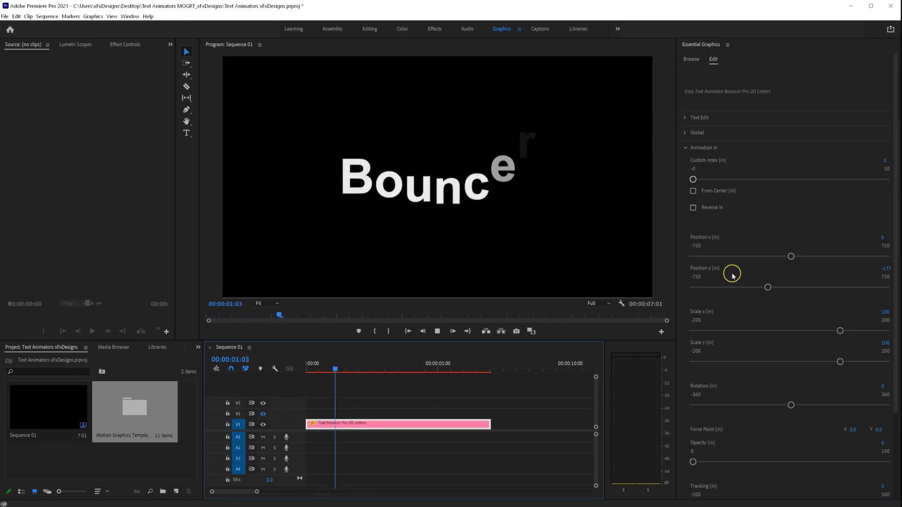
pyautogui.press('space')
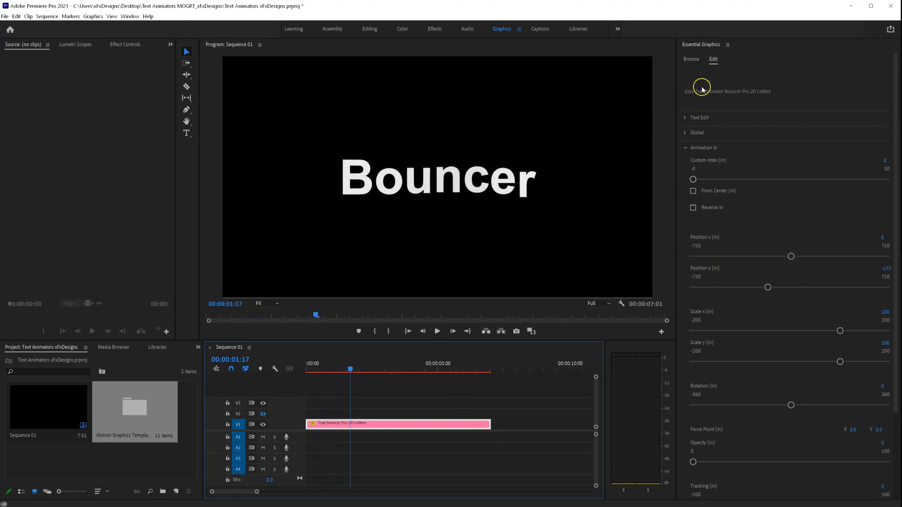
# - Lower the Global Delay to 2, reduce the bounce Speed slightly, and replay
pyautogui.click(685, 133)
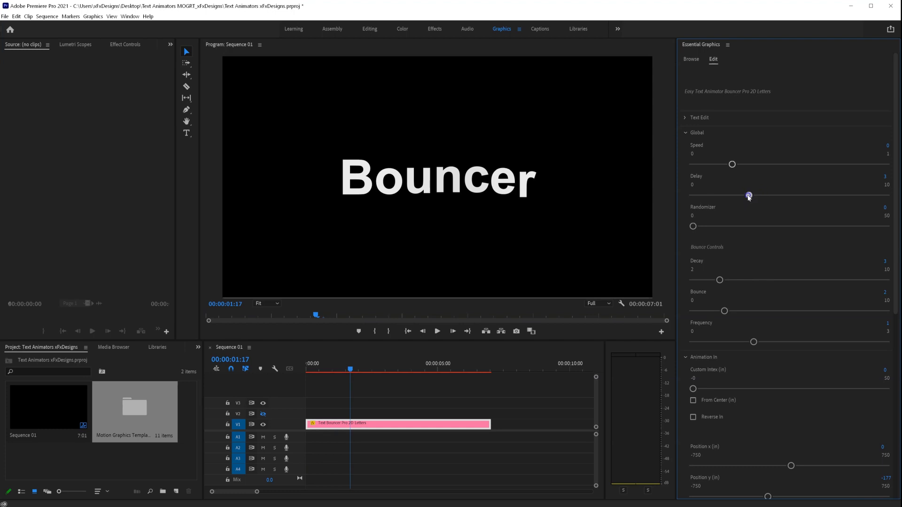
pyautogui.moveTo(749, 195); pyautogui.dragTo(736, 196)
pyautogui.moveTo(347, 367); pyautogui.dragTo(308, 371)
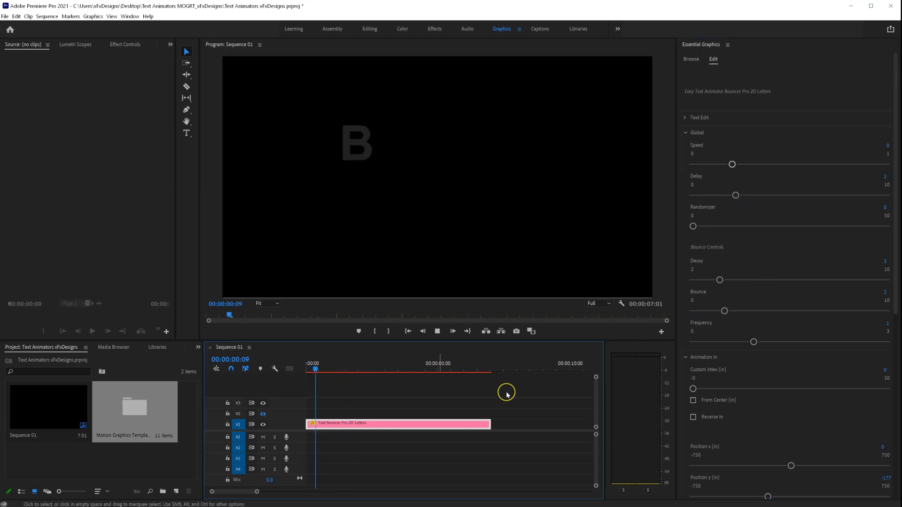
pyautogui.moveTo(732, 164); pyautogui.dragTo(719, 164)
pyautogui.click(331, 370)
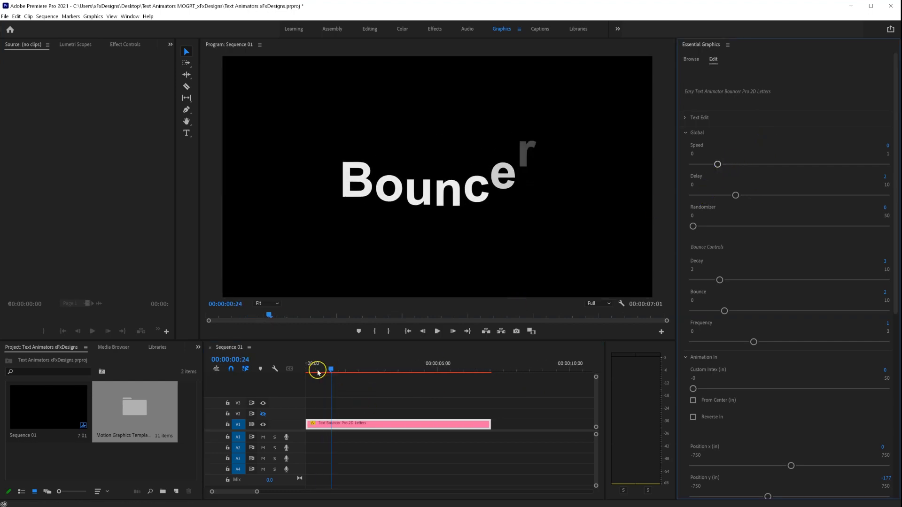
pyautogui.moveTo(318, 372); pyautogui.dragTo(275, 368)
pyautogui.press('space')
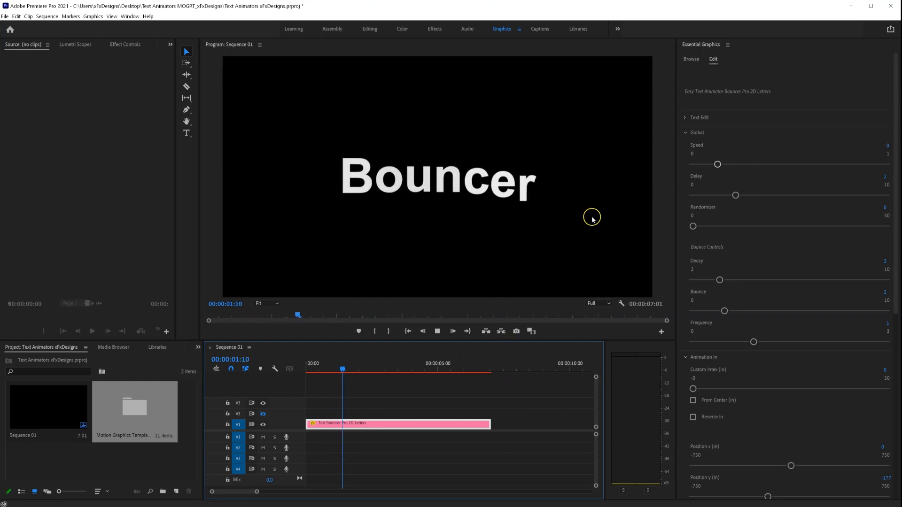
# - Set Rotation (in) to -137 and play the tumbling letters
pyautogui.click(686, 133)
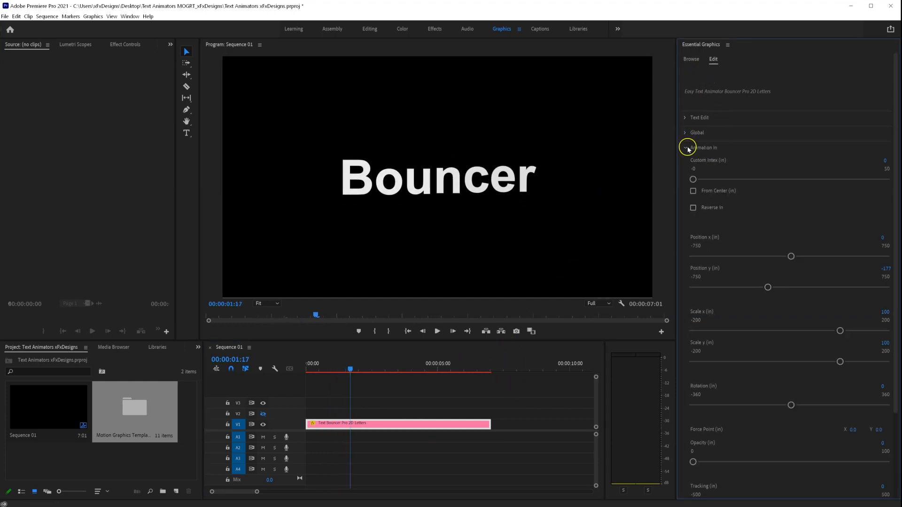
pyautogui.scroll(-3, 718, 327)
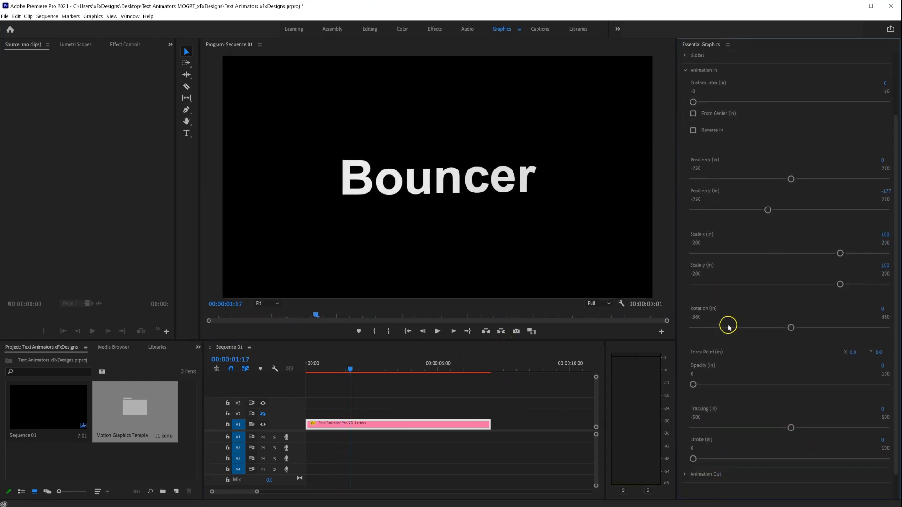
pyautogui.moveTo(792, 330); pyautogui.dragTo(752, 332)
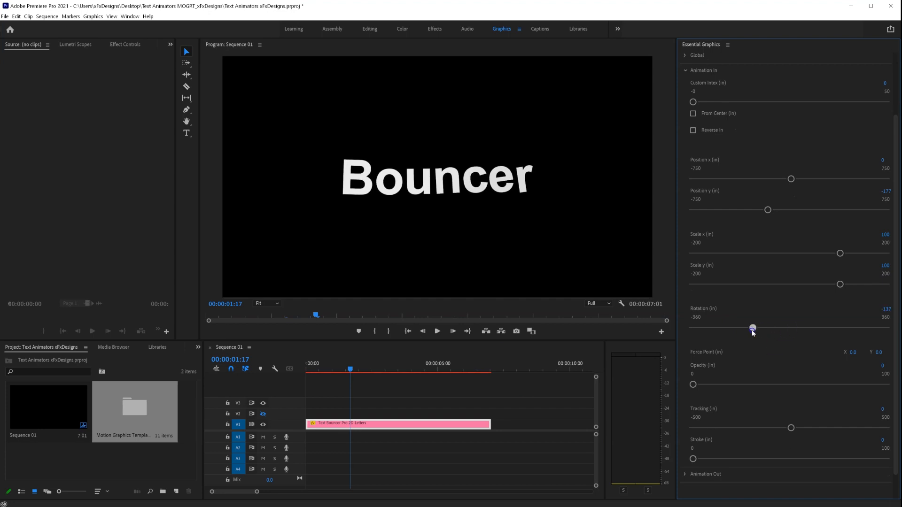
pyautogui.moveTo(336, 368); pyautogui.dragTo(276, 369)
pyautogui.press('space')
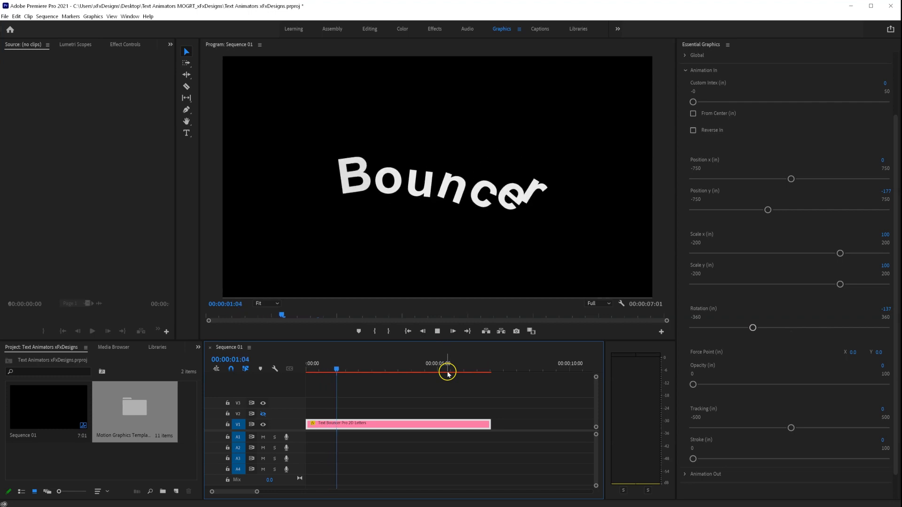
# - Move the Force Point to X 165, Y -91 and replay the animation
pyautogui.moveTo(365, 367); pyautogui.dragTo(334, 369)
pyautogui.click(887, 360)
pyautogui.moveTo(853, 353)
pyautogui.mouseDown()
pyautogui.moveTo(893, 353)
pyautogui.moveTo(826, 359)
pyautogui.moveTo(839, 362)
pyautogui.mouseUp()
pyautogui.moveTo(334, 368); pyautogui.dragTo(306, 370)
pyautogui.press('space')
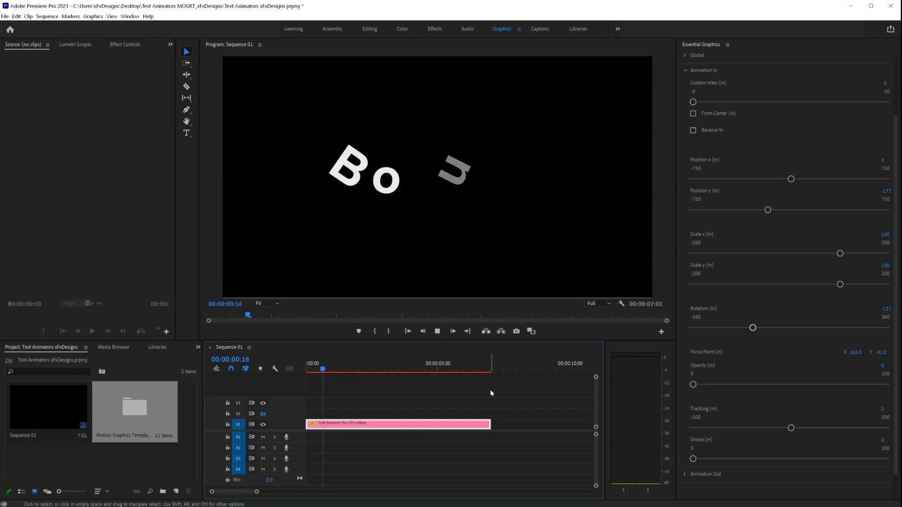
pyautogui.moveTo(366, 369); pyautogui.dragTo(316, 371)
pyautogui.press('space')
pyautogui.press('space')
# - Trial an intro outline stroke up to 68, then set Stroke (in) back to 0
pyautogui.scroll(-2, 718, 420)
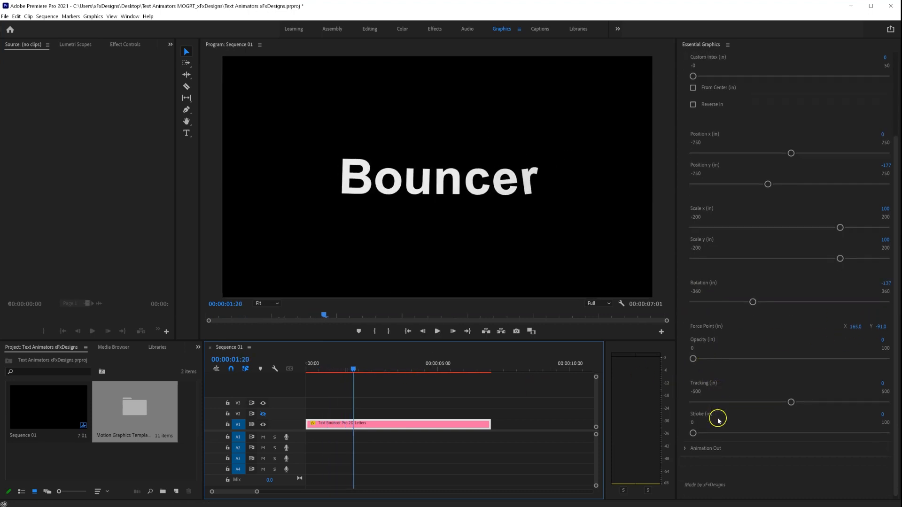
pyautogui.moveTo(693, 431); pyautogui.dragTo(697, 430)
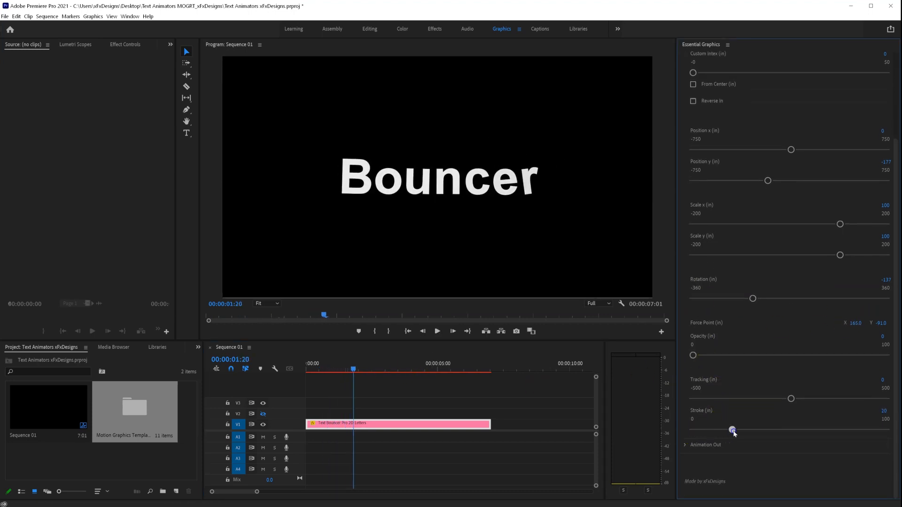
pyautogui.moveTo(351, 369); pyautogui.dragTo(319, 369)
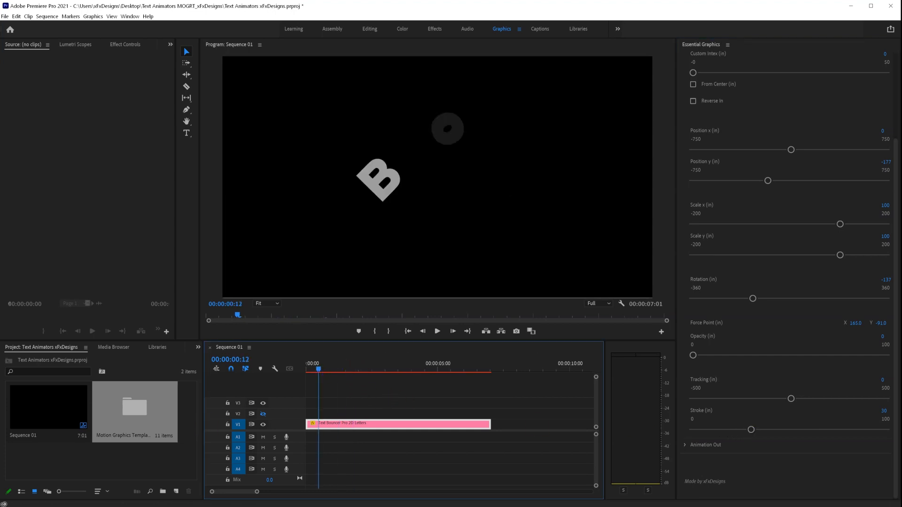
pyautogui.press('Home')
pyautogui.press('space')
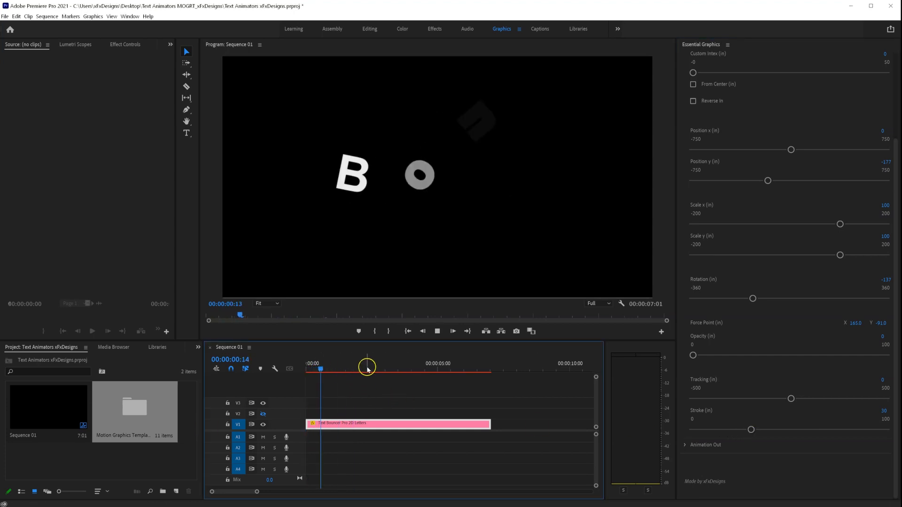
pyautogui.press('space')
pyautogui.moveTo(750, 429); pyautogui.dragTo(824, 430)
pyautogui.moveTo(332, 370); pyautogui.dragTo(314, 373)
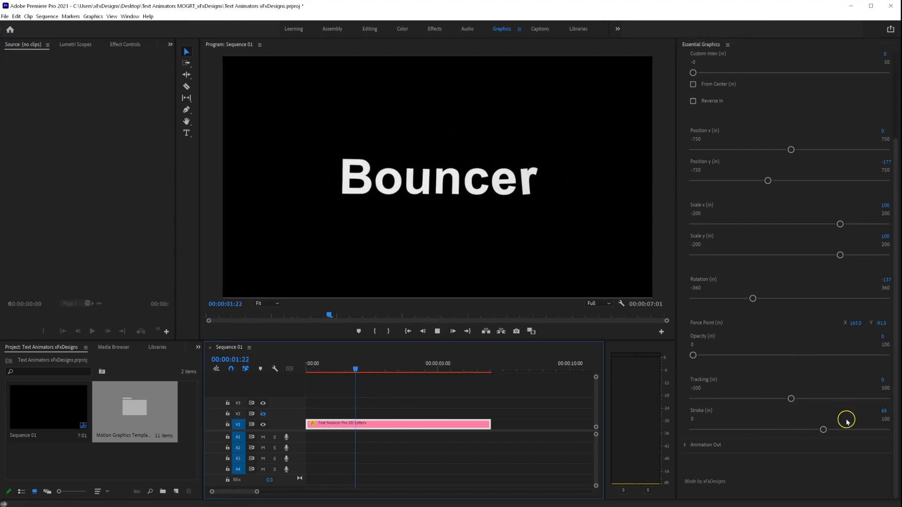
pyautogui.moveTo(879, 416); pyautogui.dragTo(851, 413)
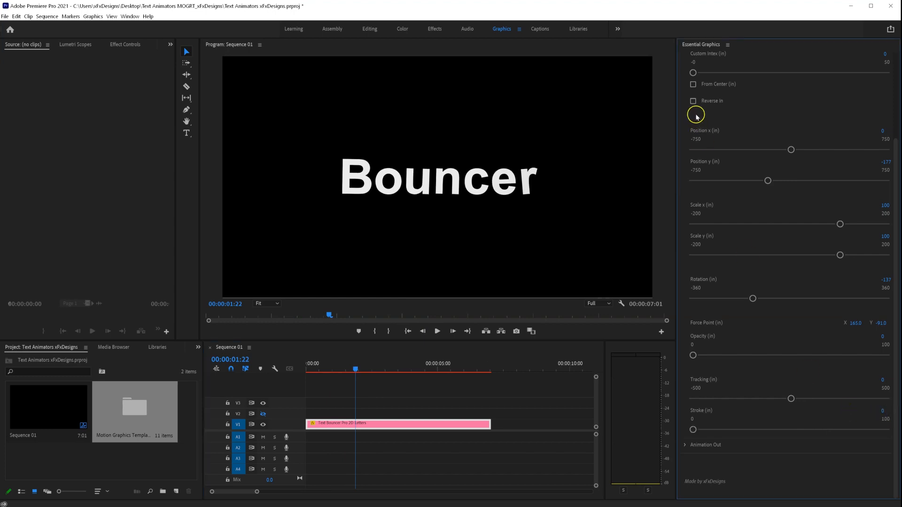
pyautogui.scroll(2, 689, 94)
# - Set Animation Out Position x to 214 and play the letters sliding right as they exit
pyautogui.click(687, 93)
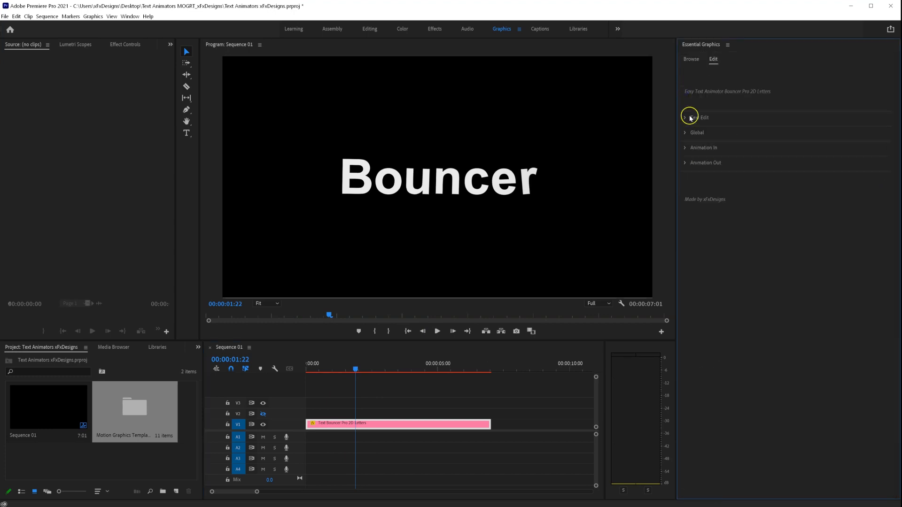
pyautogui.click(685, 164)
pyautogui.moveTo(376, 374); pyautogui.dragTo(476, 368)
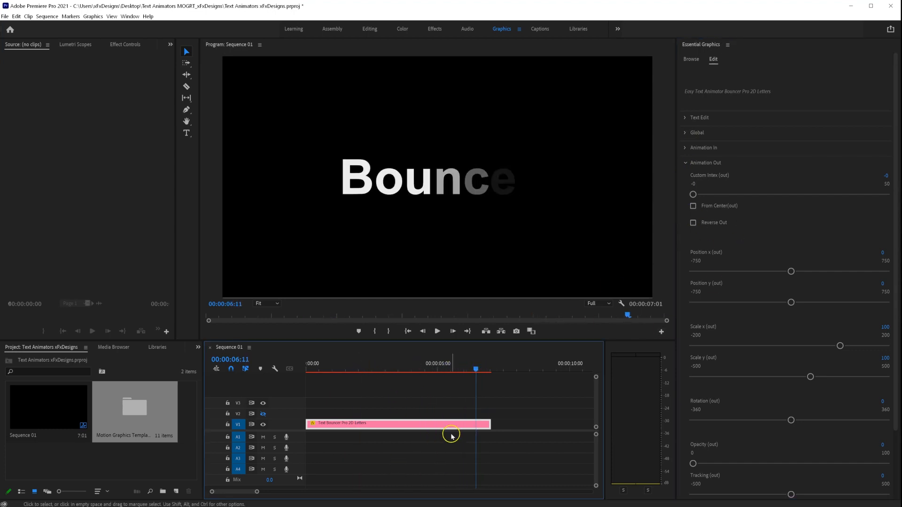
pyautogui.moveTo(791, 272); pyautogui.dragTo(817, 273)
pyautogui.moveTo(472, 371); pyautogui.dragTo(446, 373)
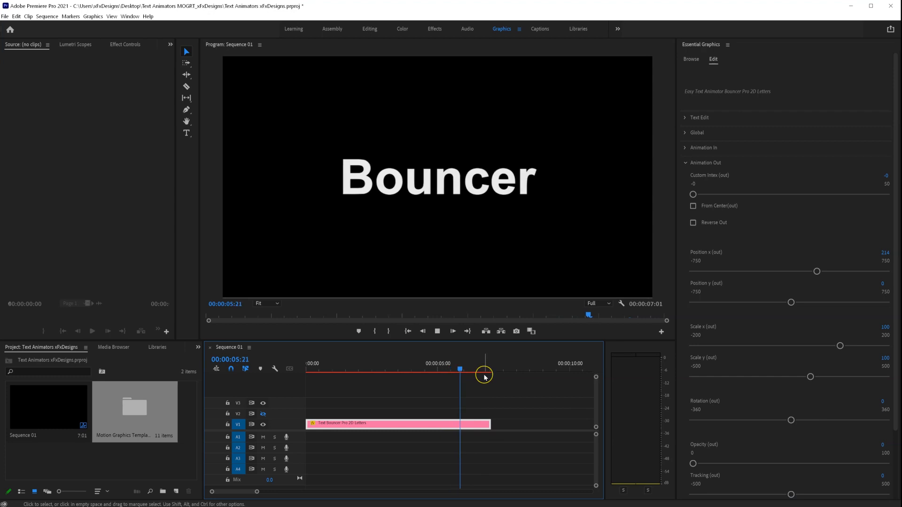
pyautogui.press('space')
pyautogui.moveTo(471, 371); pyautogui.dragTo(467, 370)
pyautogui.press('space')
pyautogui.press('space')
pyautogui.press('space')
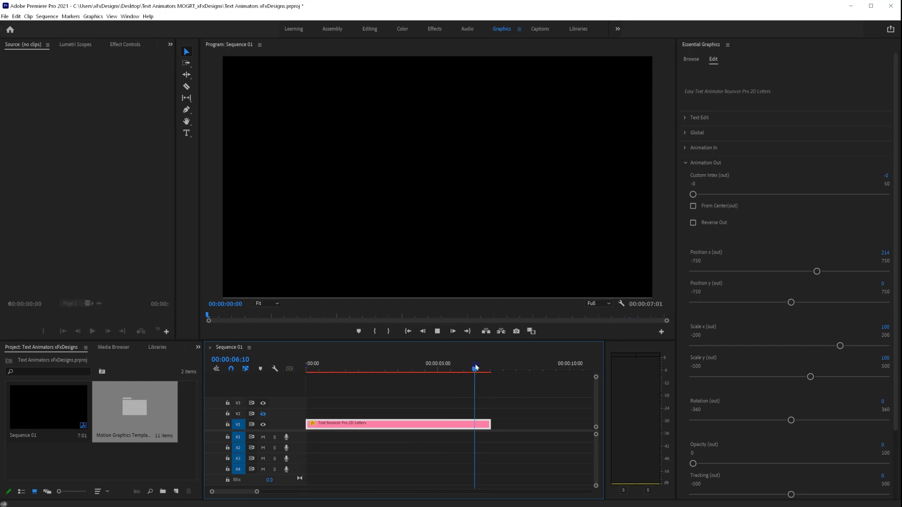
# - Lengthen the Bouncer clip on V1 so the sequence runs 8:22
pyautogui.moveTo(490, 425); pyautogui.dragTo(539, 424)
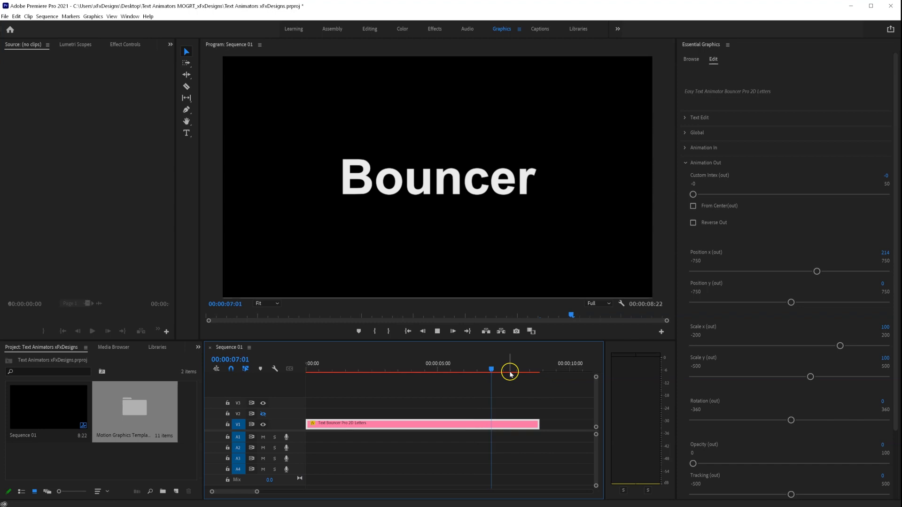
pyautogui.press('space')
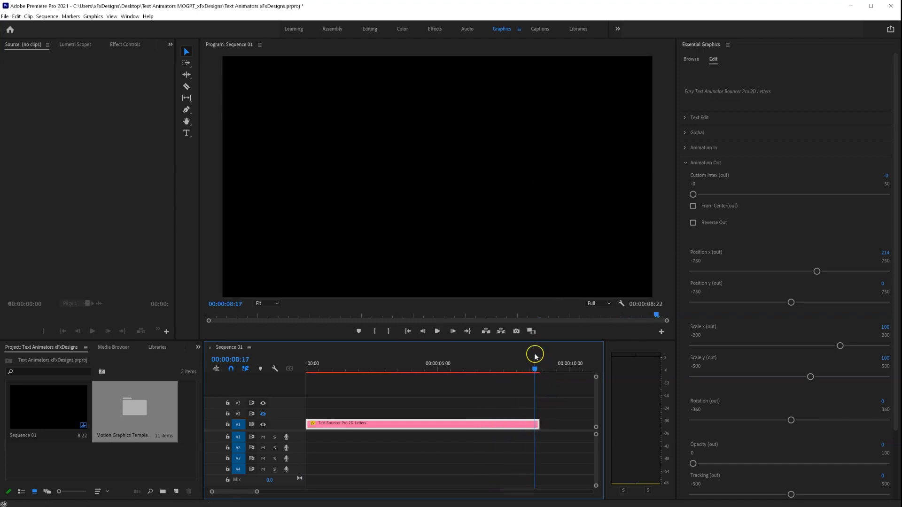
pyautogui.moveTo(535, 374); pyautogui.dragTo(528, 372)
# - Set Rotation (out) to -108 and preview the letters spinning out
pyautogui.scroll(-3, 739, 427)
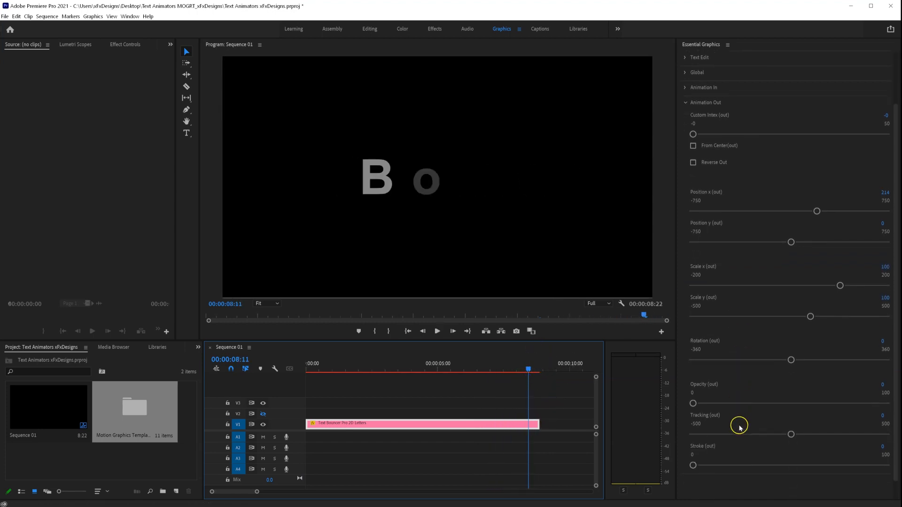
pyautogui.moveTo(792, 339); pyautogui.dragTo(761, 340)
pyautogui.moveTo(528, 370); pyautogui.dragTo(512, 370)
pyautogui.press('space')
pyautogui.moveTo(534, 369); pyautogui.dragTo(182, 373)
pyautogui.press('space')
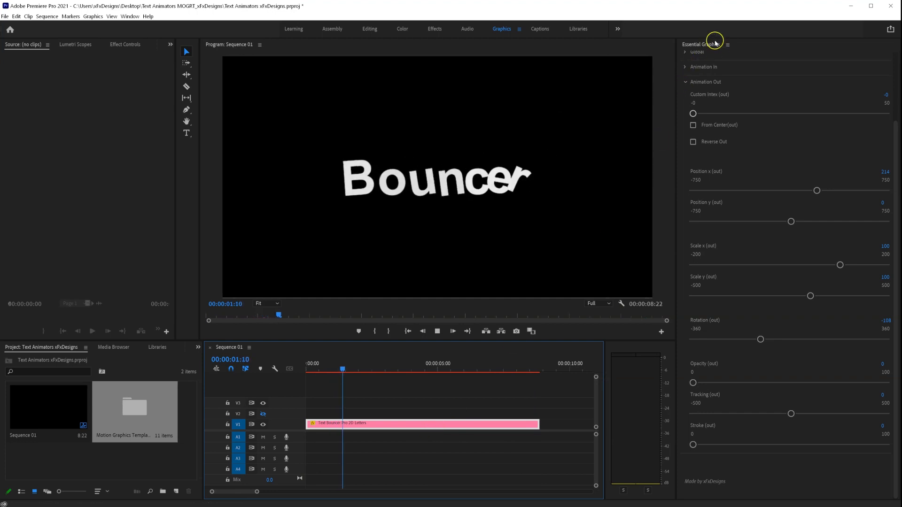
pyautogui.scroll(3, 712, 87)
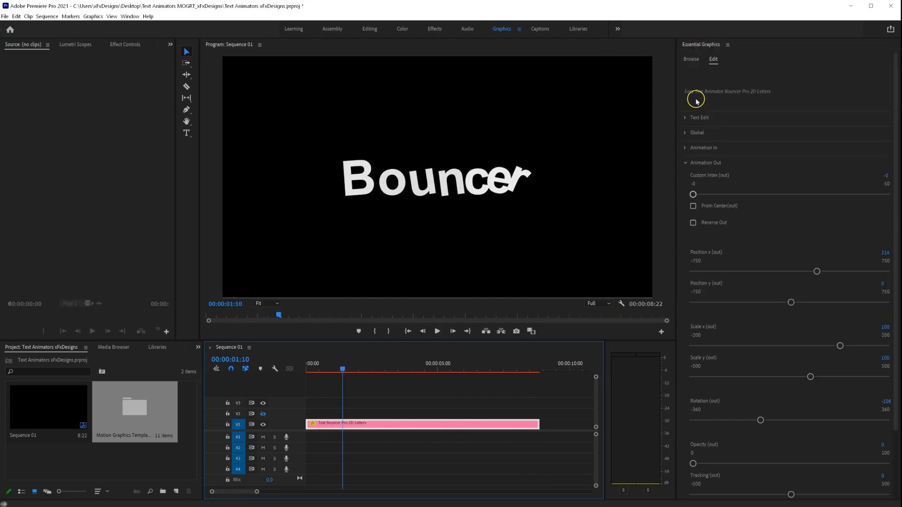
# - Replace the Bouncer clip on V1 with the Letters 2D (b*) template and select it
pyautogui.click(692, 60)
pyautogui.click(809, 148)
pyautogui.click(403, 423)
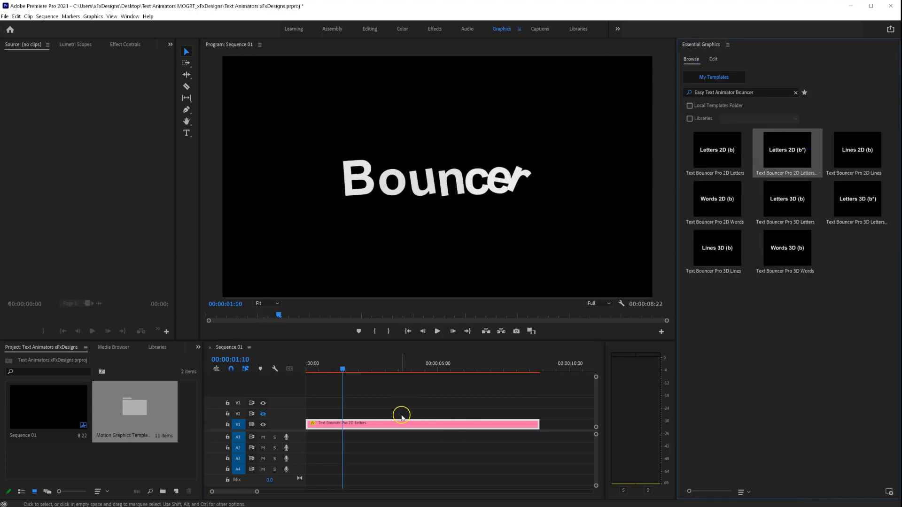
pyautogui.press('Delete')
pyautogui.moveTo(797, 149); pyautogui.dragTo(287, 433)
pyautogui.moveTo(343, 369)
pyautogui.mouseDown()
pyautogui.moveTo(330, 371)
pyautogui.moveTo(354, 374)
pyautogui.mouseUp()
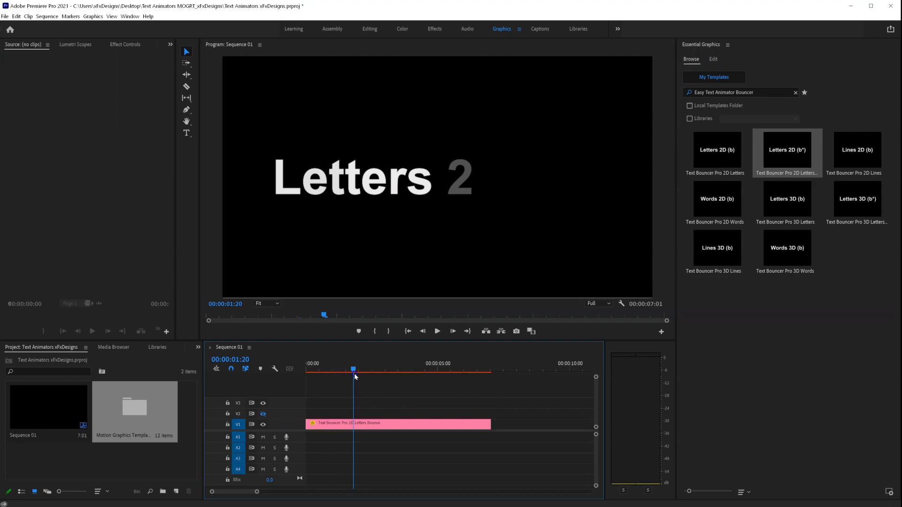
pyautogui.click(362, 423)
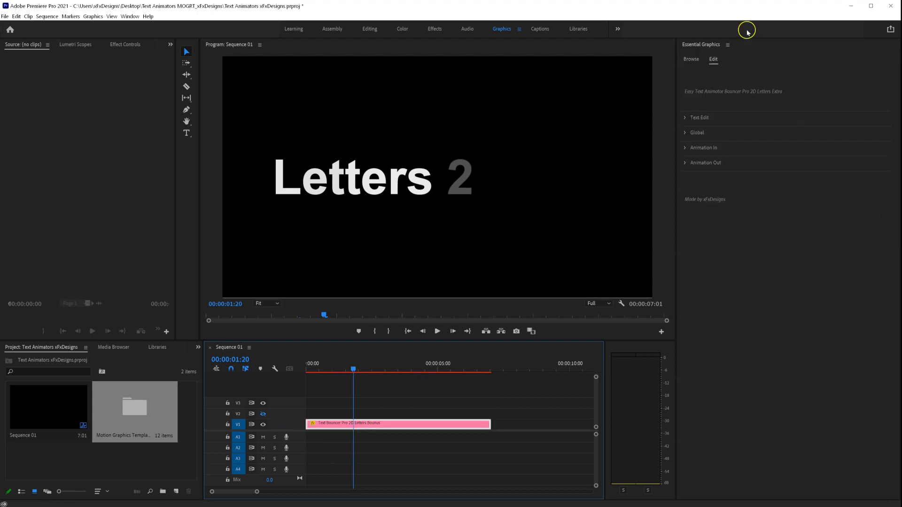
# - Set the Letters 2D (b*) title's Rotation (in) to -148 and preview the spinning intro
pyautogui.click(685, 148)
pyautogui.scroll(-2, 714, 361)
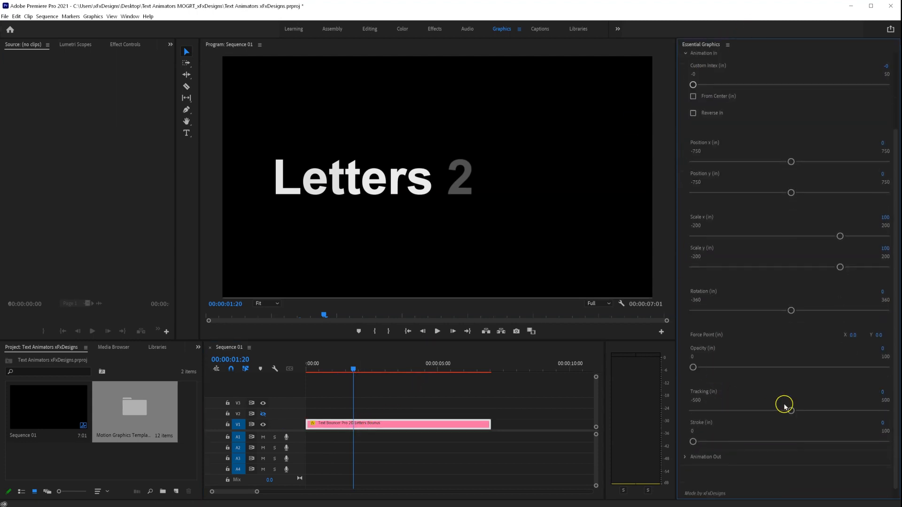
pyautogui.moveTo(794, 310); pyautogui.dragTo(750, 310)
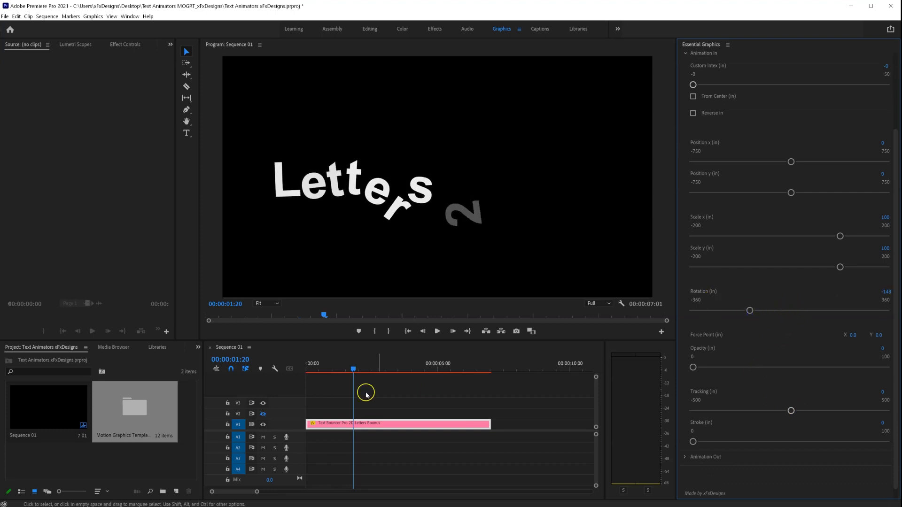
pyautogui.moveTo(353, 369); pyautogui.dragTo(307, 369)
pyautogui.press('space')
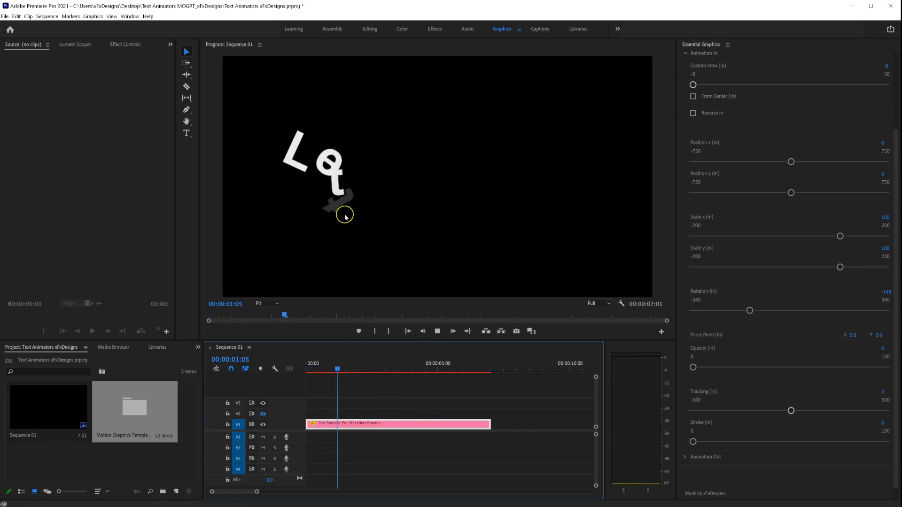
pyautogui.press('space')
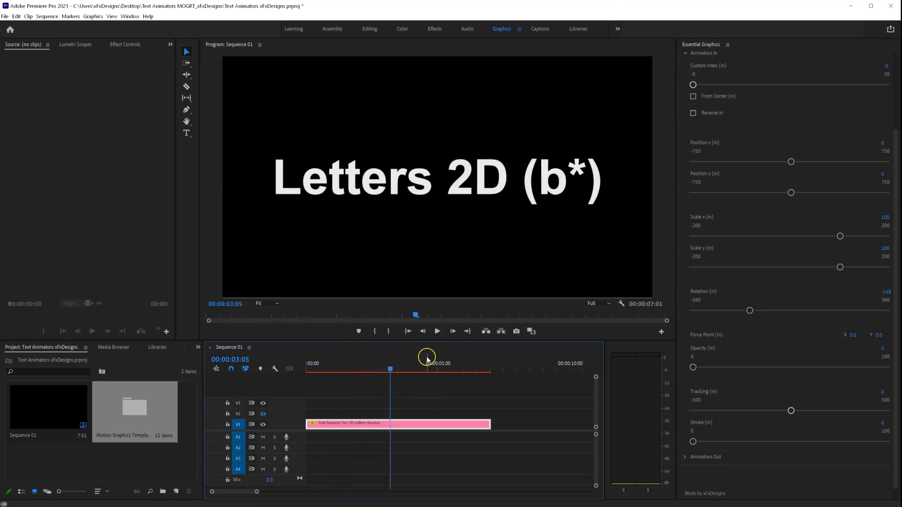
pyautogui.moveTo(385, 368); pyautogui.dragTo(363, 368)
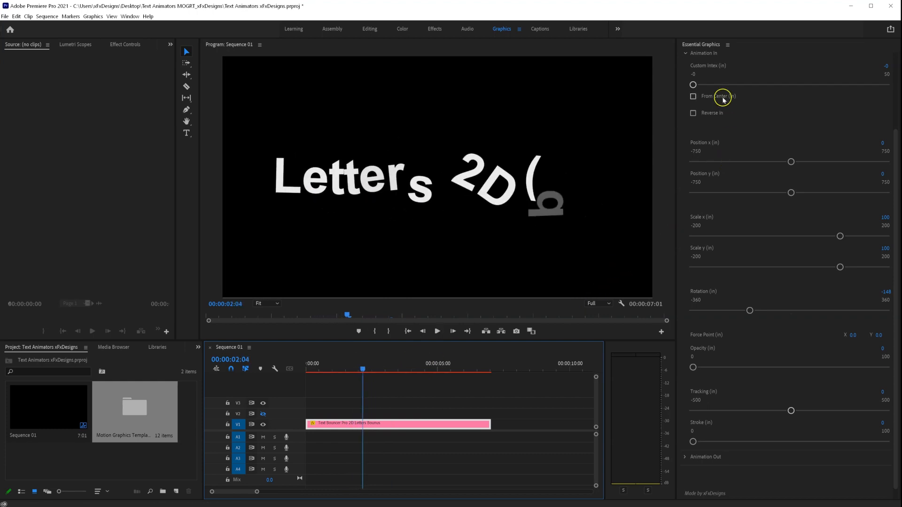
pyautogui.click(682, 54)
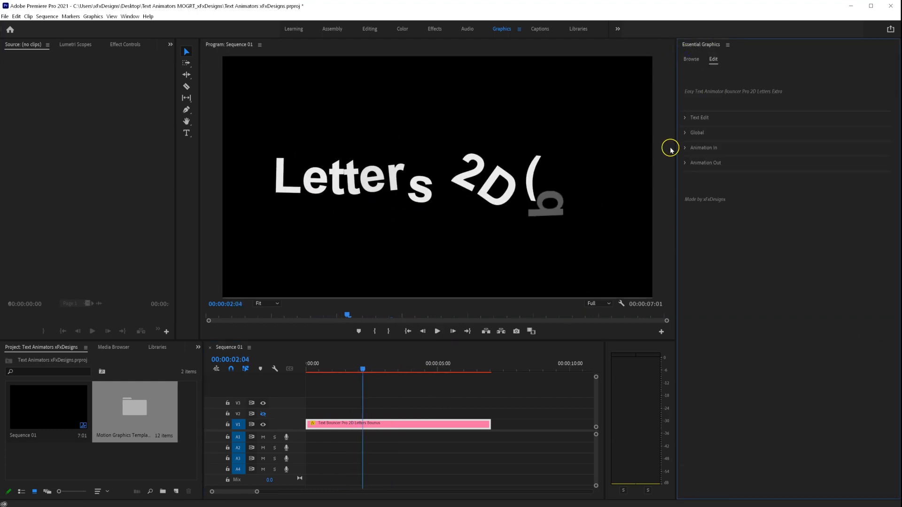
# - Add the Letters 2D (b) template on V2, hide V1, and preview the V2 intro
pyautogui.click(692, 59)
pyautogui.moveTo(605, 233); pyautogui.dragTo(308, 417)
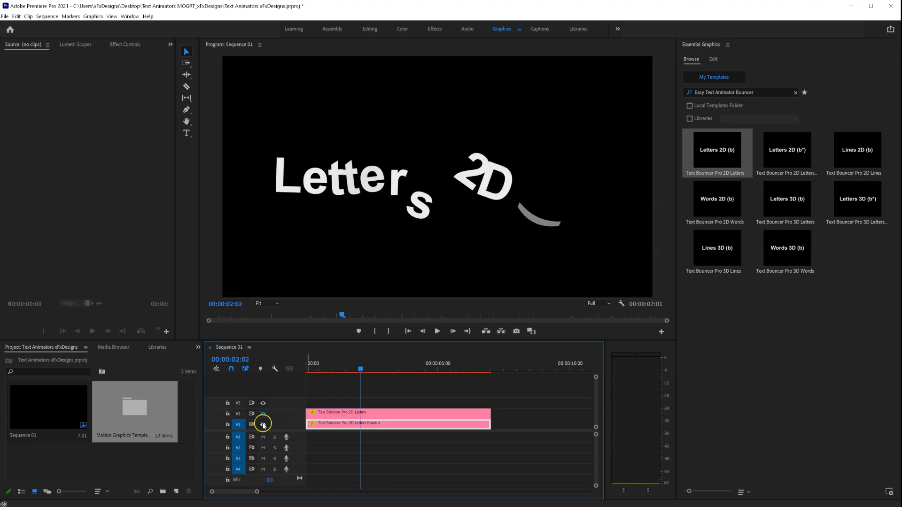
pyautogui.click(263, 425)
pyautogui.click(321, 414)
pyautogui.moveTo(348, 370); pyautogui.dragTo(335, 370)
pyautogui.press('space')
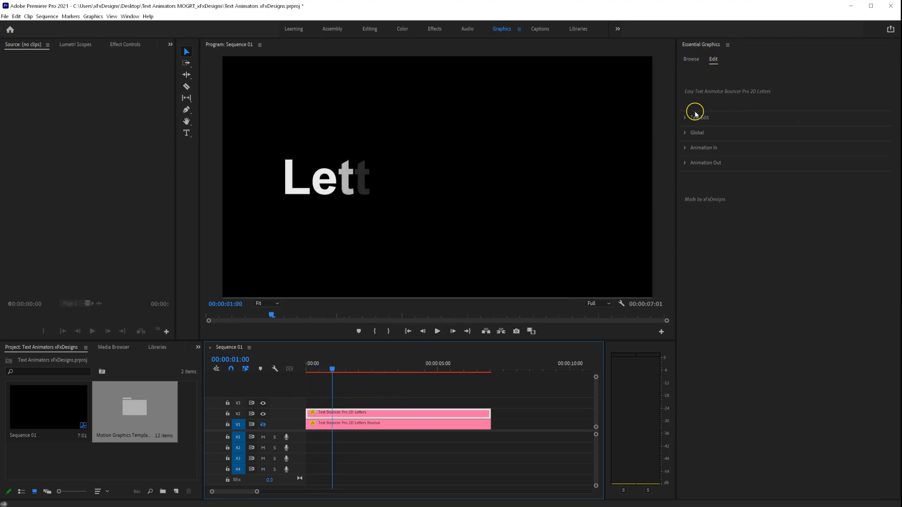
# - Set the V2 title's Rotation (in) to -122 and preview its intro
pyautogui.click(684, 148)
pyautogui.scroll(-2, 747, 395)
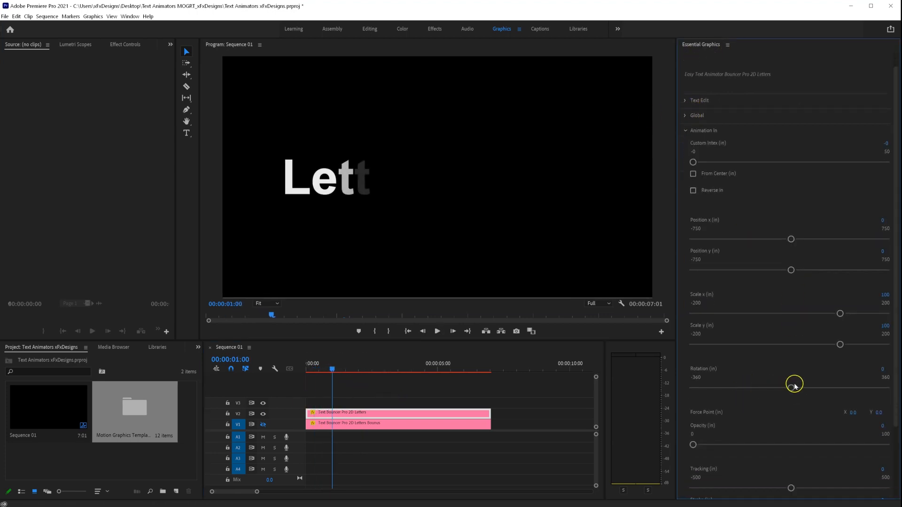
pyautogui.moveTo(789, 389); pyautogui.dragTo(757, 388)
pyautogui.click(330, 367)
pyautogui.moveTo(321, 369); pyautogui.dragTo(306, 368)
pyautogui.press('space')
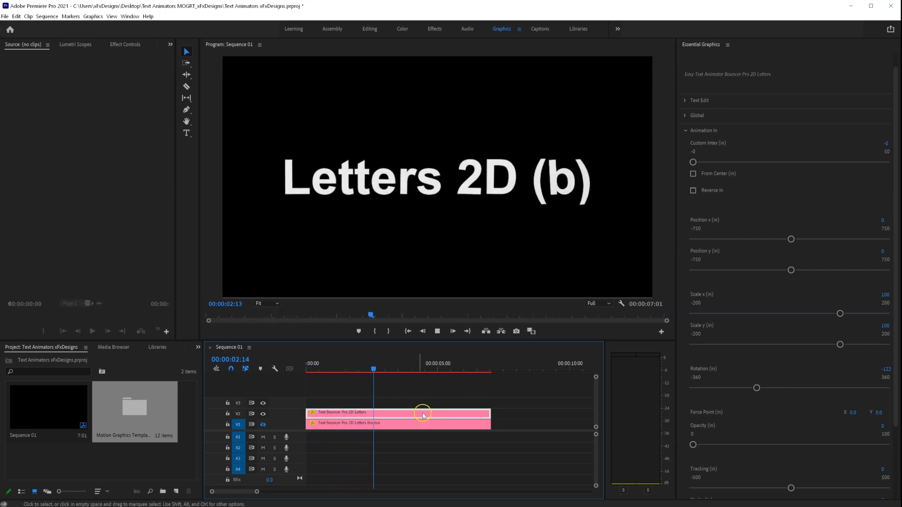
pyautogui.moveTo(388, 367); pyautogui.dragTo(271, 371)
# - Show V1 again, hide V2, and play the Letters 2D (b*) title alone
pyautogui.click(265, 425)
pyautogui.click(263, 415)
pyautogui.press('space')
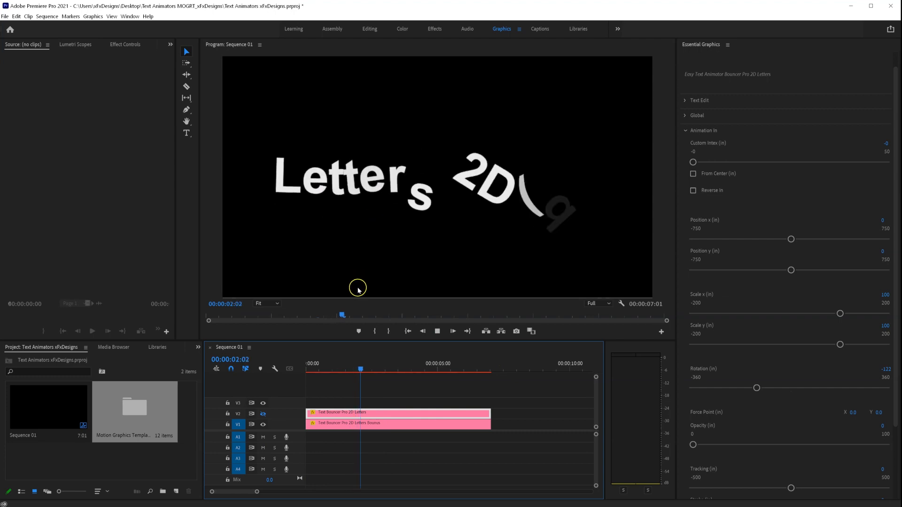
pyautogui.press('space')
# - Delete both Letters 2D clips from the timeline
pyautogui.click(413, 424)
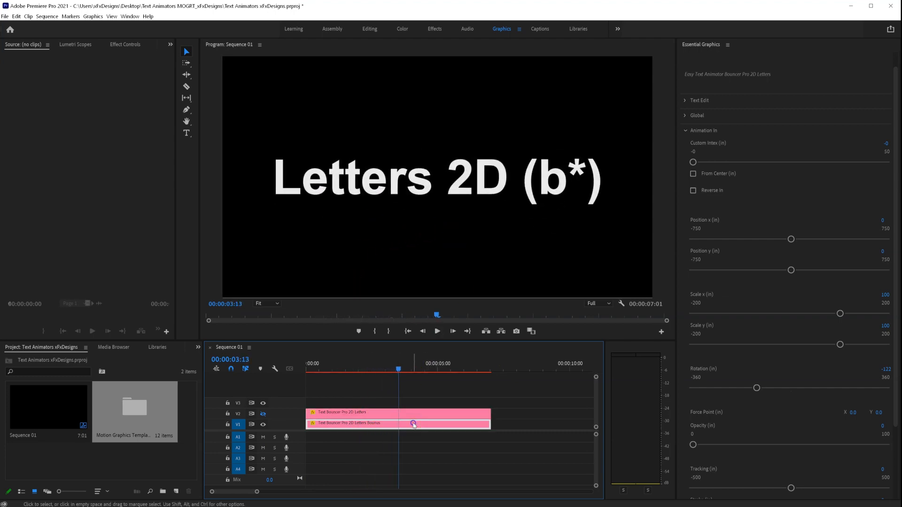
pyautogui.press('Delete')
pyautogui.click(410, 412)
pyautogui.press('Delete')
# - Place the Words 3D (b) template on V1 and preview its animation
pyautogui.click(699, 57)
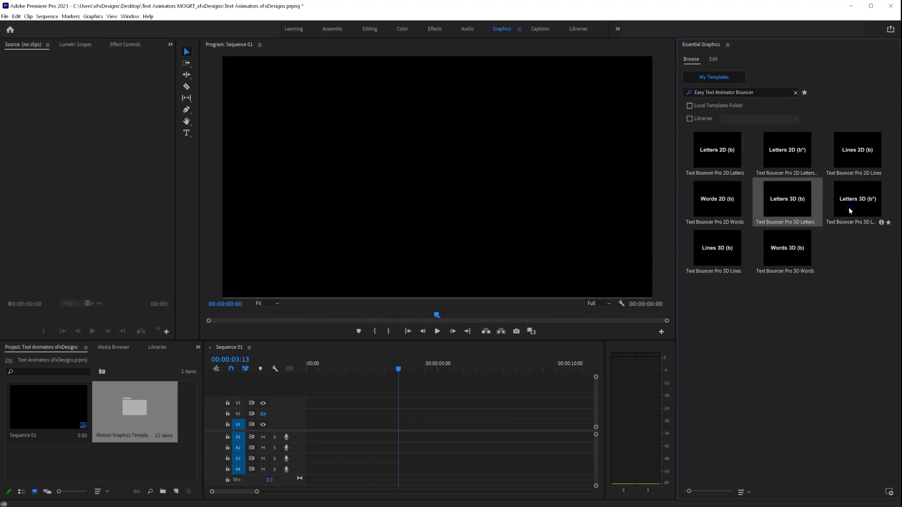
pyautogui.moveTo(781, 246); pyautogui.dragTo(308, 424)
pyautogui.moveTo(372, 365); pyautogui.dragTo(294, 374)
pyautogui.press('space')
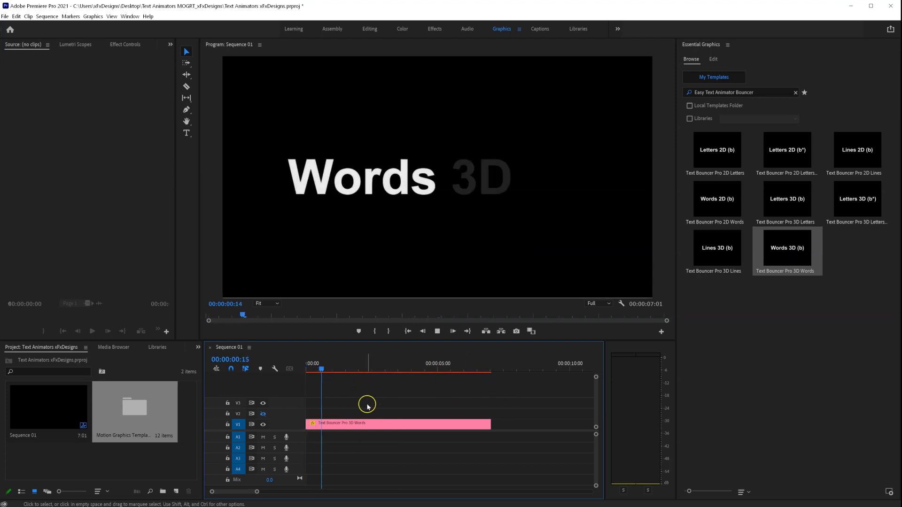
pyautogui.press('space')
# - Set the Words 3D clip's Position z (in) to 2000 and preview the entrance
pyautogui.moveTo(363, 363); pyautogui.dragTo(320, 374)
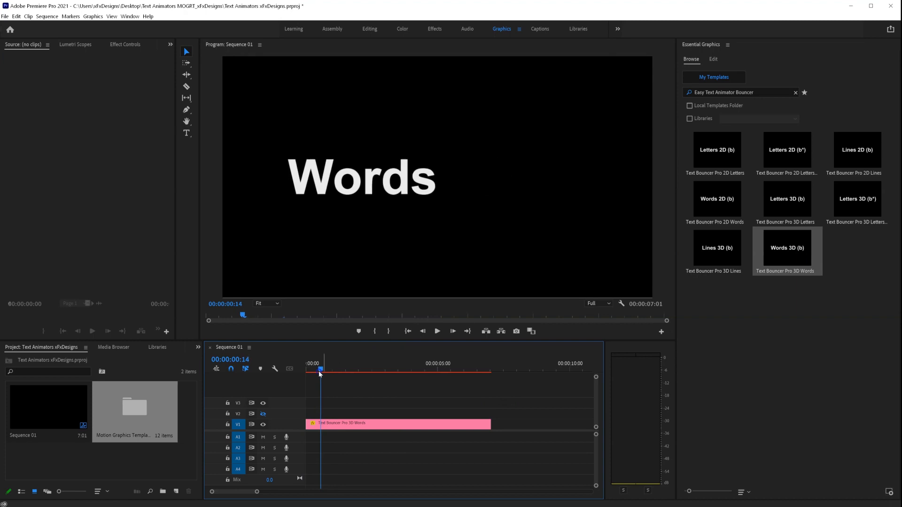
pyautogui.click(713, 60)
pyautogui.click(383, 424)
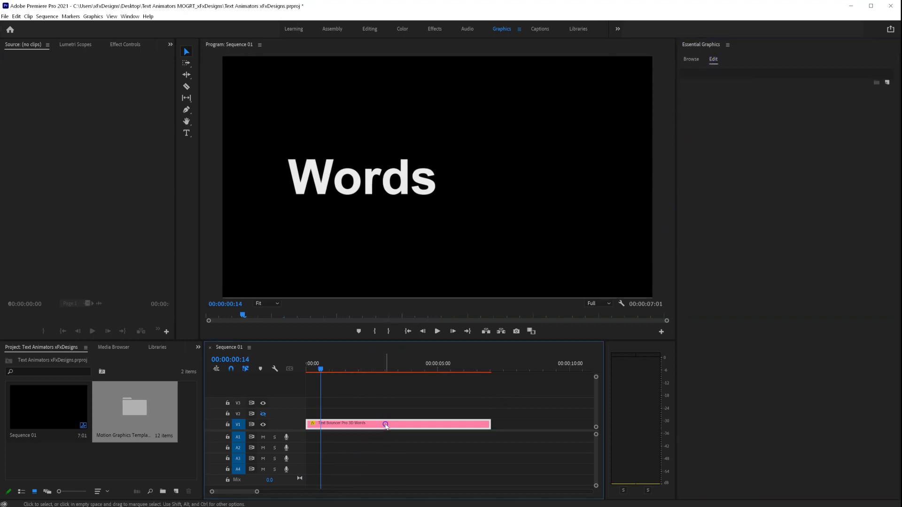
pyautogui.click(685, 148)
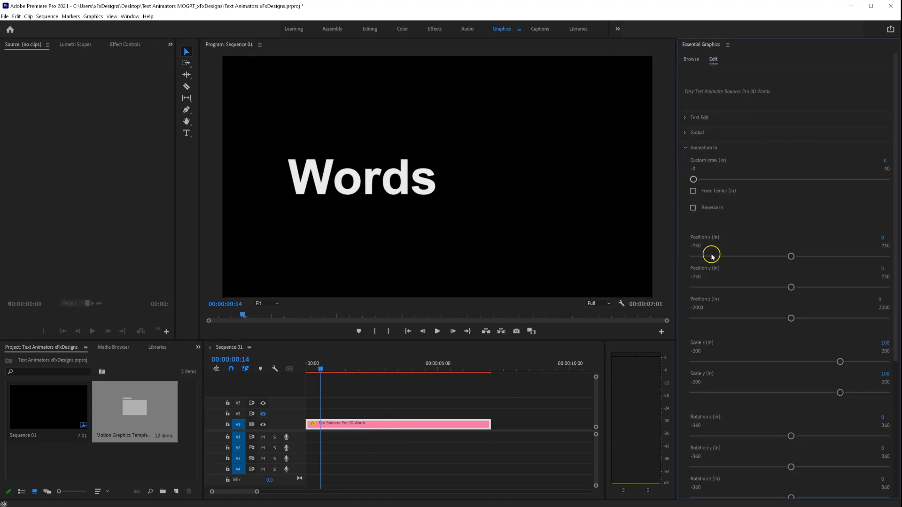
pyautogui.moveTo(793, 317); pyautogui.dragTo(880, 316)
pyautogui.moveTo(321, 370); pyautogui.dragTo(304, 370)
pyautogui.press('space')
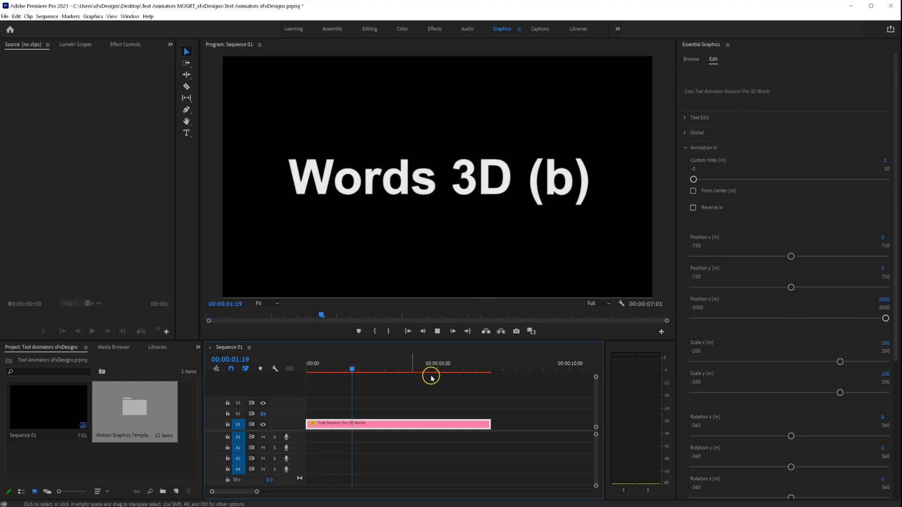
# - Set entry rotations to x -161, y 114, z -68 and preview the tumbling words
pyautogui.moveTo(360, 369); pyautogui.dragTo(287, 374)
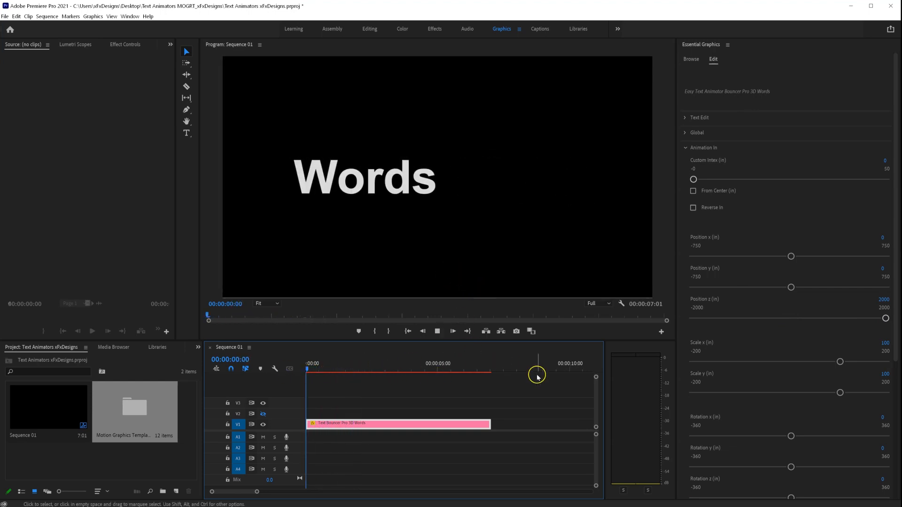
pyautogui.moveTo(791, 436); pyautogui.dragTo(745, 446)
pyautogui.moveTo(793, 468); pyautogui.dragTo(820, 467)
pyautogui.moveTo(791, 497); pyautogui.dragTo(771, 497)
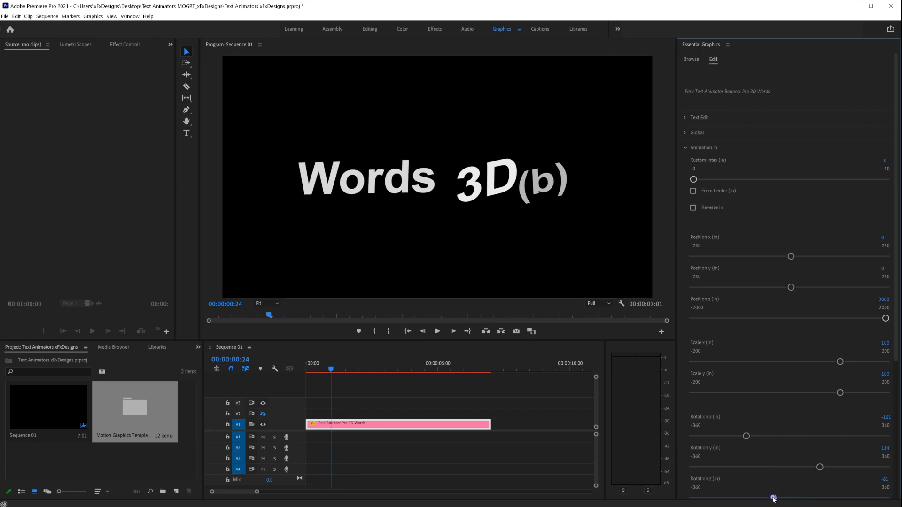
pyautogui.moveTo(320, 371); pyautogui.dragTo(308, 369)
pyautogui.press('space')
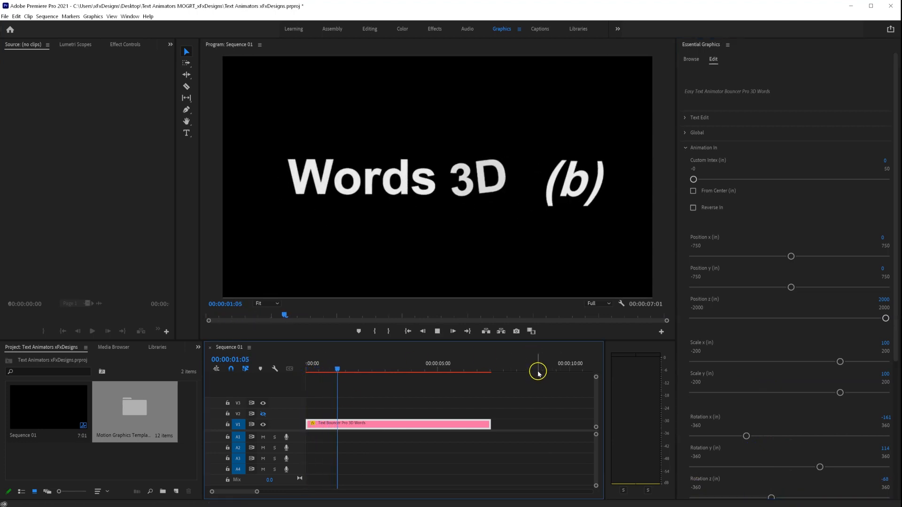
pyautogui.moveTo(360, 368); pyautogui.dragTo(334, 369)
pyautogui.press('space')
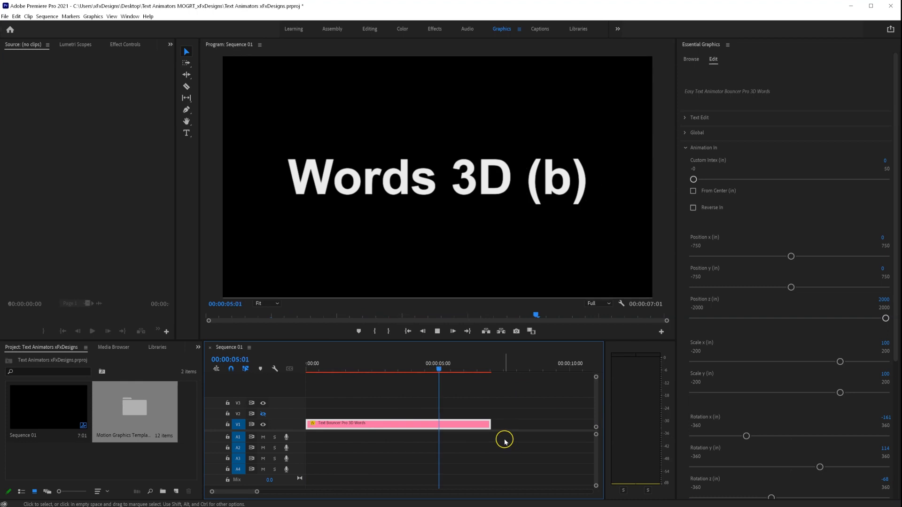
pyautogui.press('space')
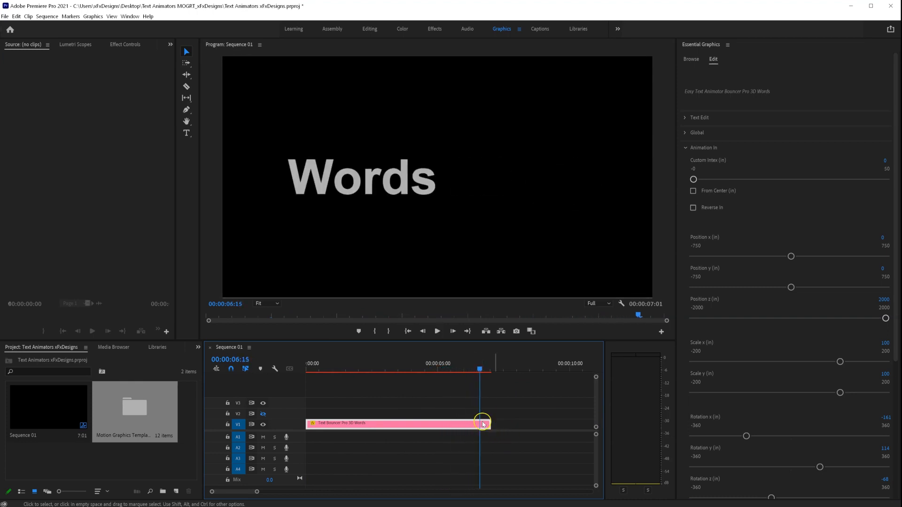
pyautogui.click(691, 148)
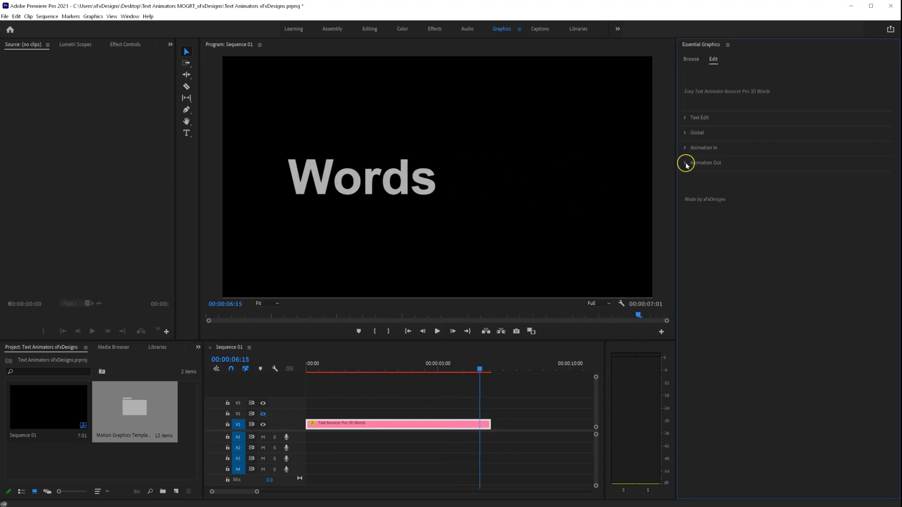
# - Set Rotation z (out) to -124 and preview the twisting exit
pyautogui.click(687, 165)
pyautogui.scroll(-4, 722, 380)
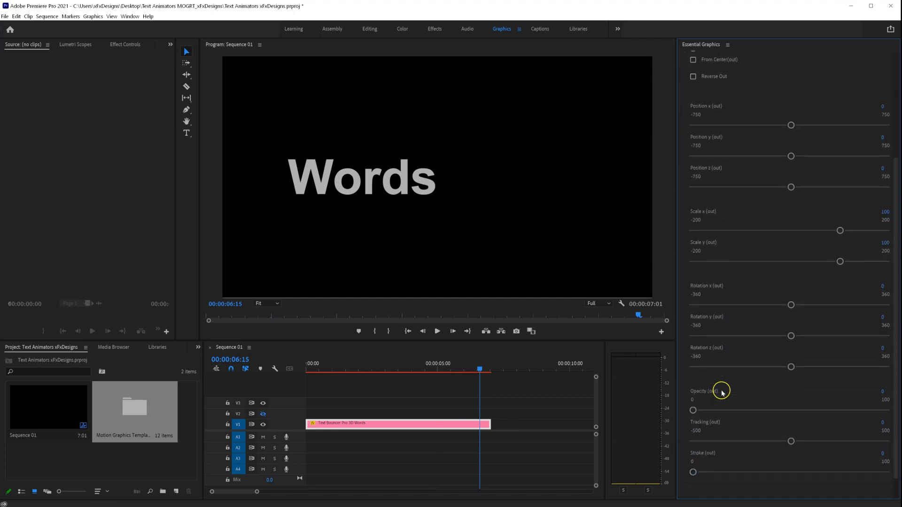
pyautogui.moveTo(774, 369); pyautogui.dragTo(755, 368)
pyautogui.moveTo(480, 368); pyautogui.dragTo(461, 371)
pyautogui.press('space')
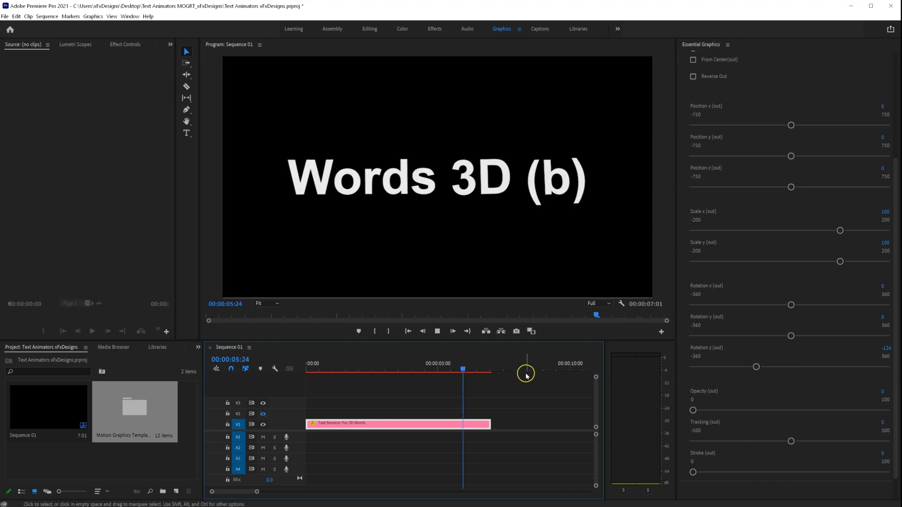
pyautogui.press('space')
# - Set Scale x (out) and Scale y (out) to 0, then play the full animation
pyautogui.moveTo(483, 365); pyautogui.dragTo(476, 369)
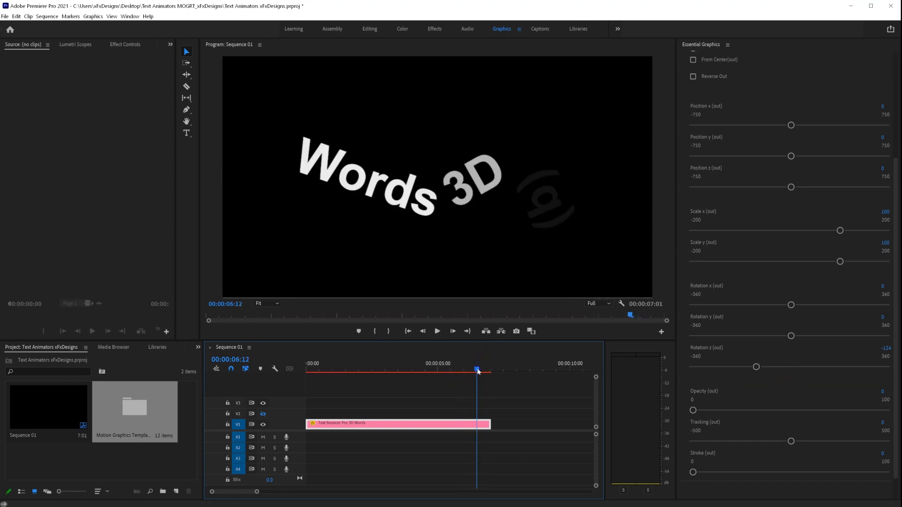
pyautogui.write('0')
pyautogui.press('Return')
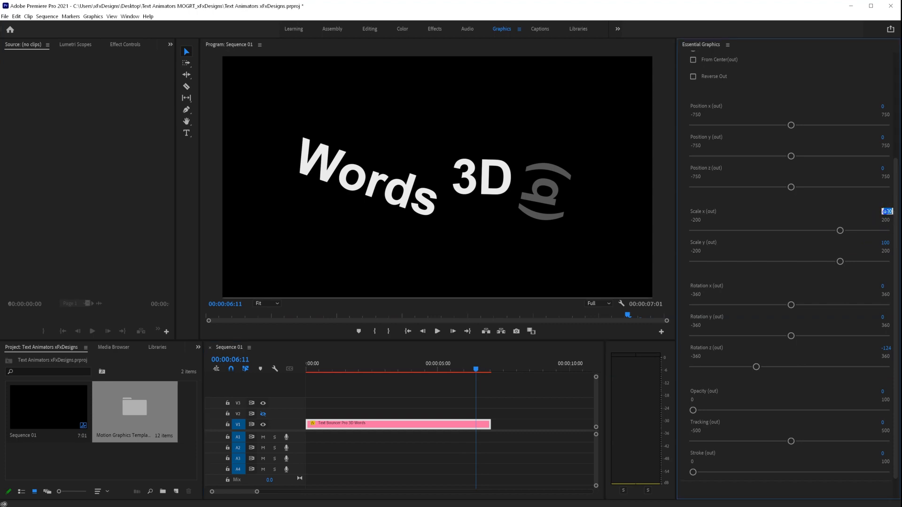
pyautogui.press('Return')
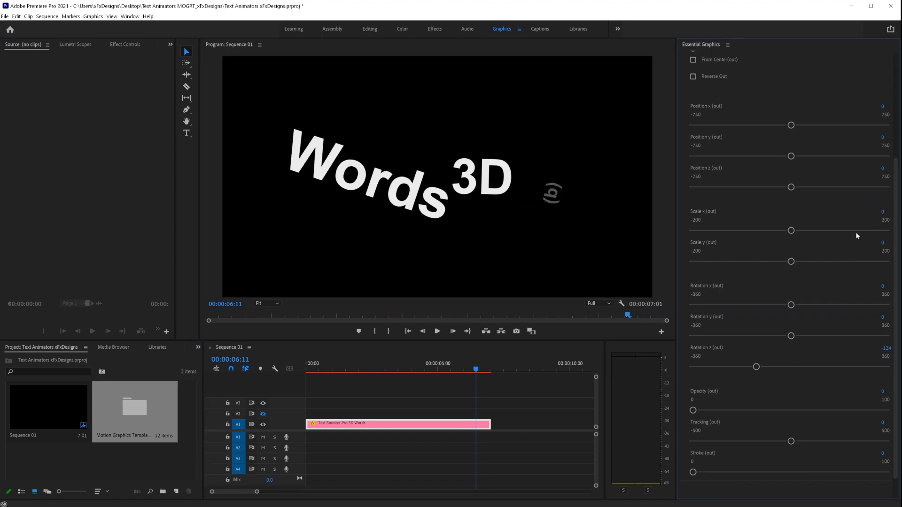
pyautogui.moveTo(468, 368); pyautogui.dragTo(446, 367)
pyautogui.press('space')
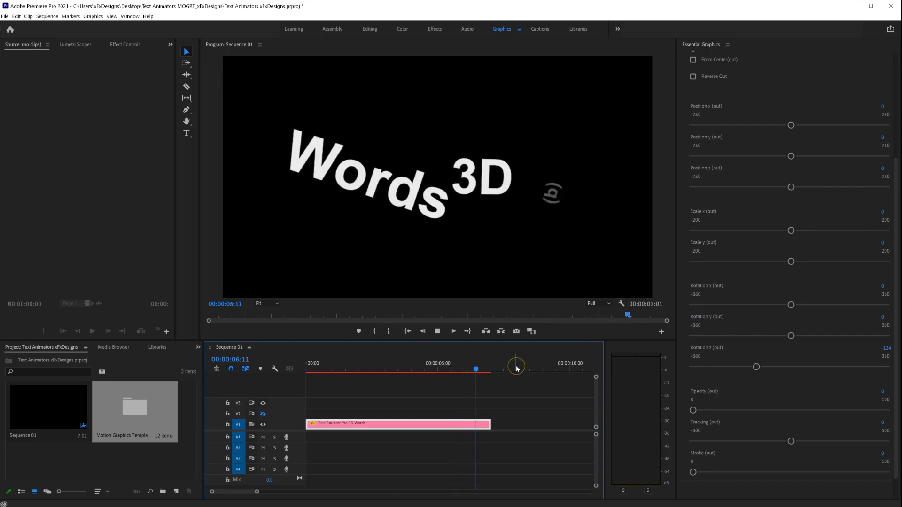
pyautogui.press('space')
pyautogui.moveTo(476, 371); pyautogui.dragTo(112, 387)
pyautogui.press('space')
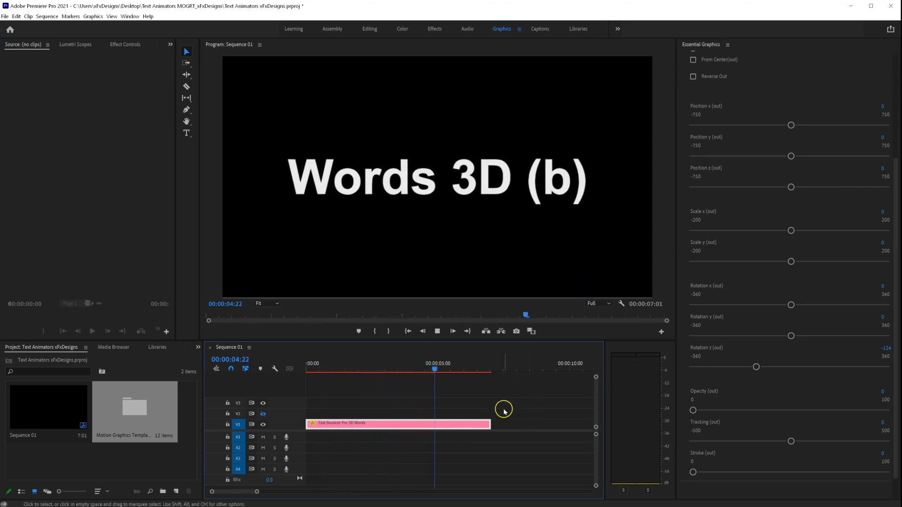
# - Extend the Words 3D (b) clip to 10:01 and bring back the template grid
pyautogui.press('space')
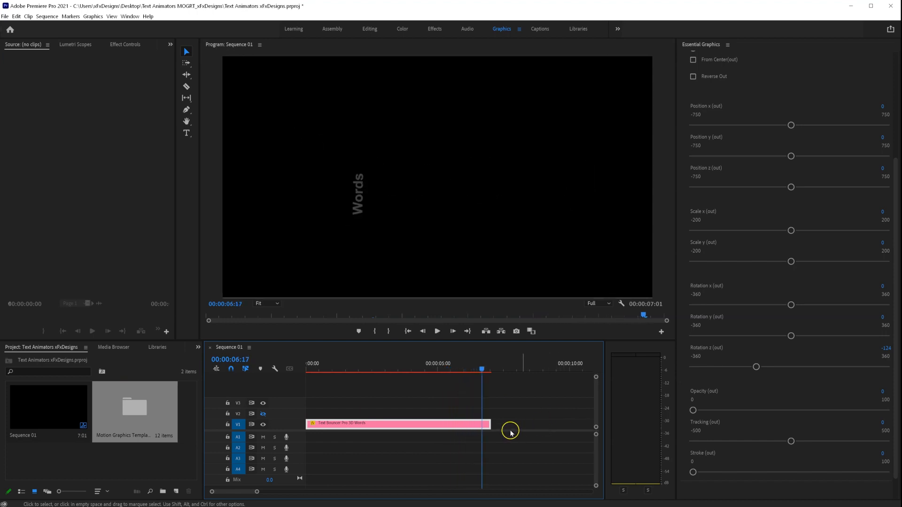
pyautogui.moveTo(490, 424); pyautogui.dragTo(567, 422)
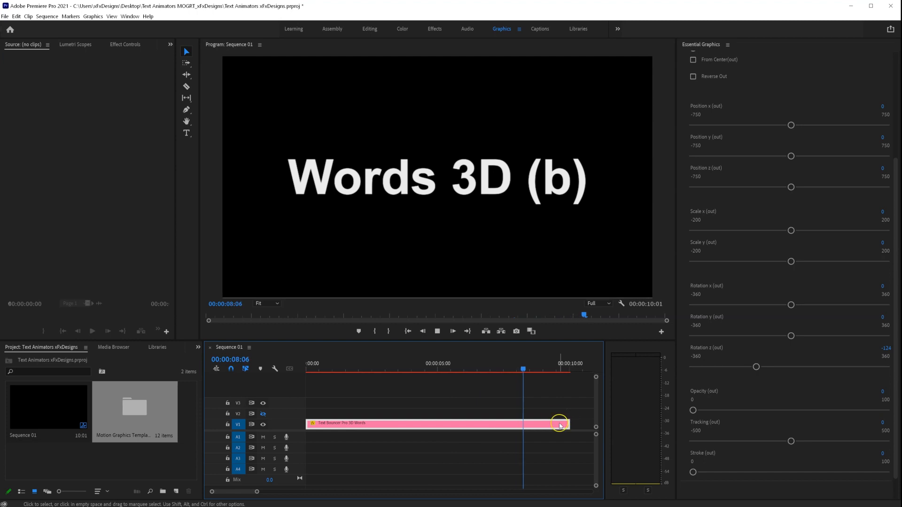
pyautogui.press('space')
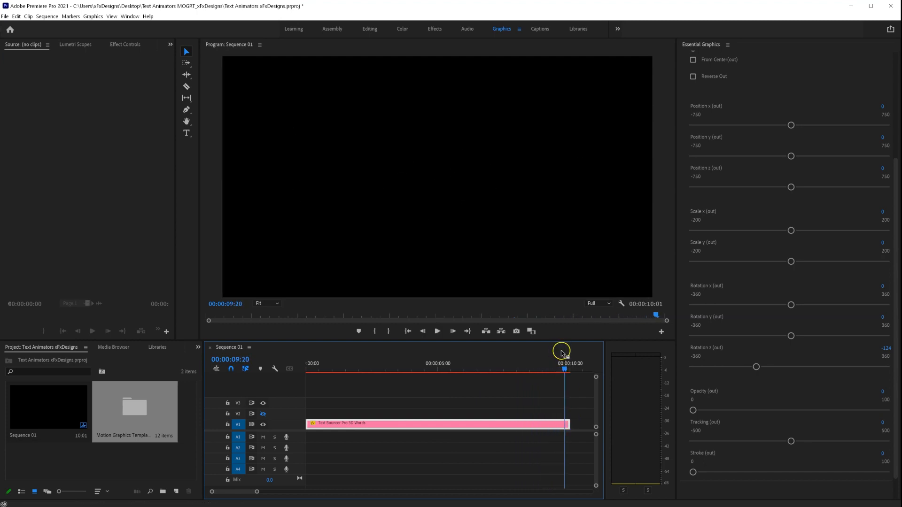
pyautogui.moveTo(562, 372); pyautogui.dragTo(517, 371)
pyautogui.scroll(5, 740, 168)
pyautogui.click(693, 166)
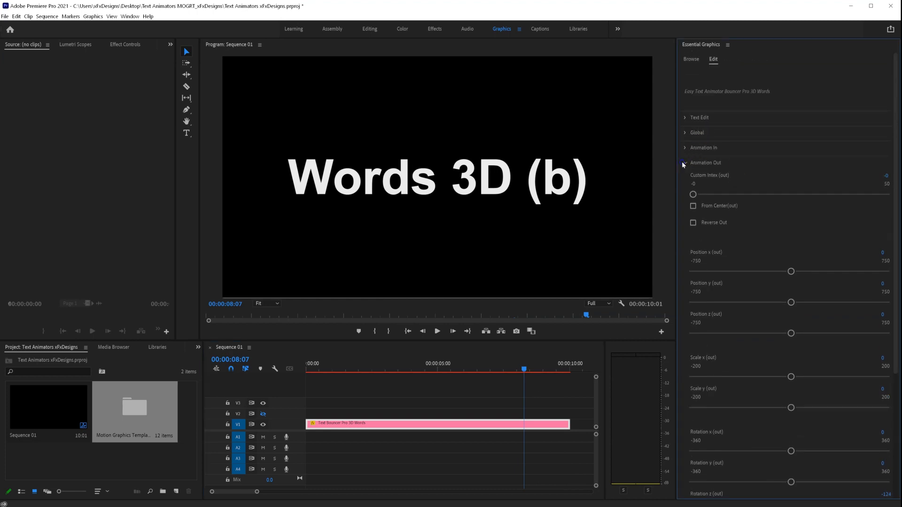
pyautogui.click(700, 62)
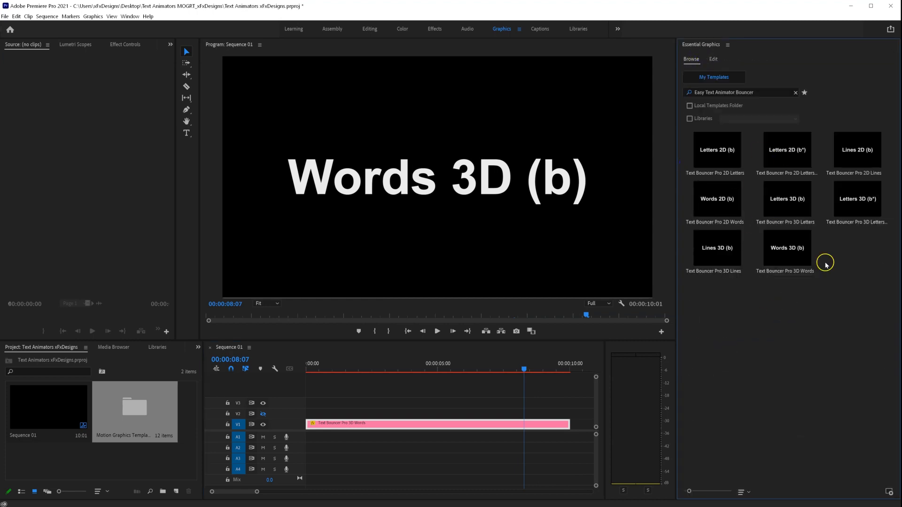